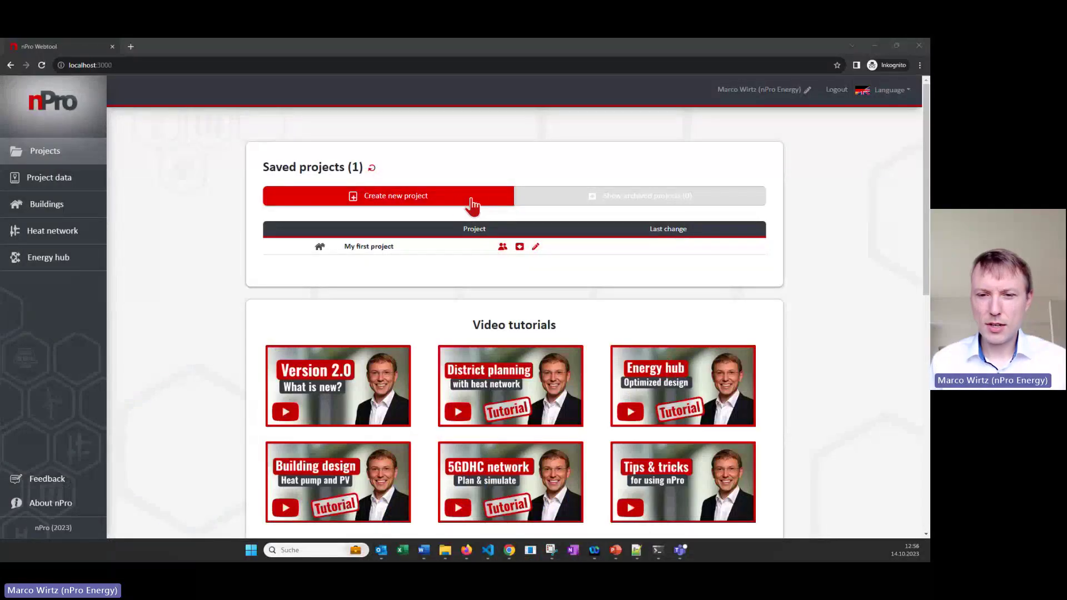
# Create Project 1 with District heating network (> 60 °C) heating and No cooling supply.
pyautogui.click(418, 200)
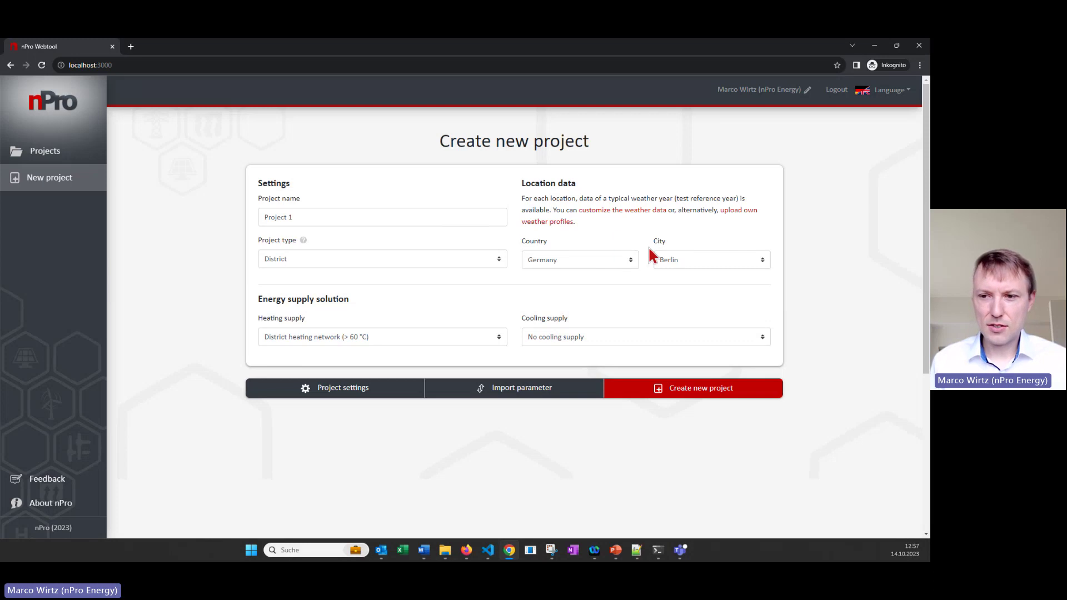
pyautogui.click(378, 340)
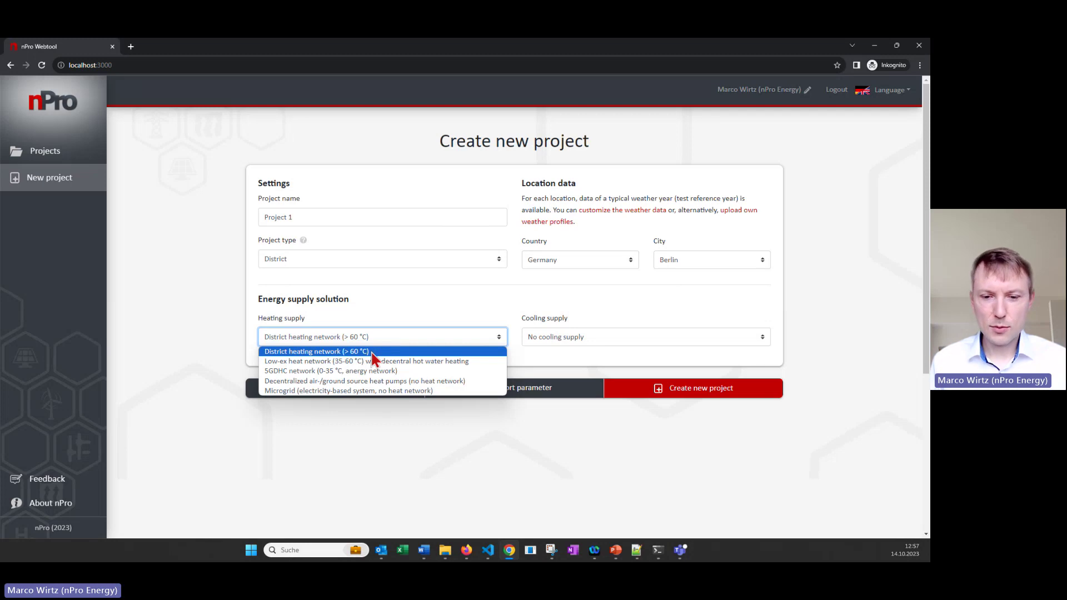
pyautogui.click(436, 314)
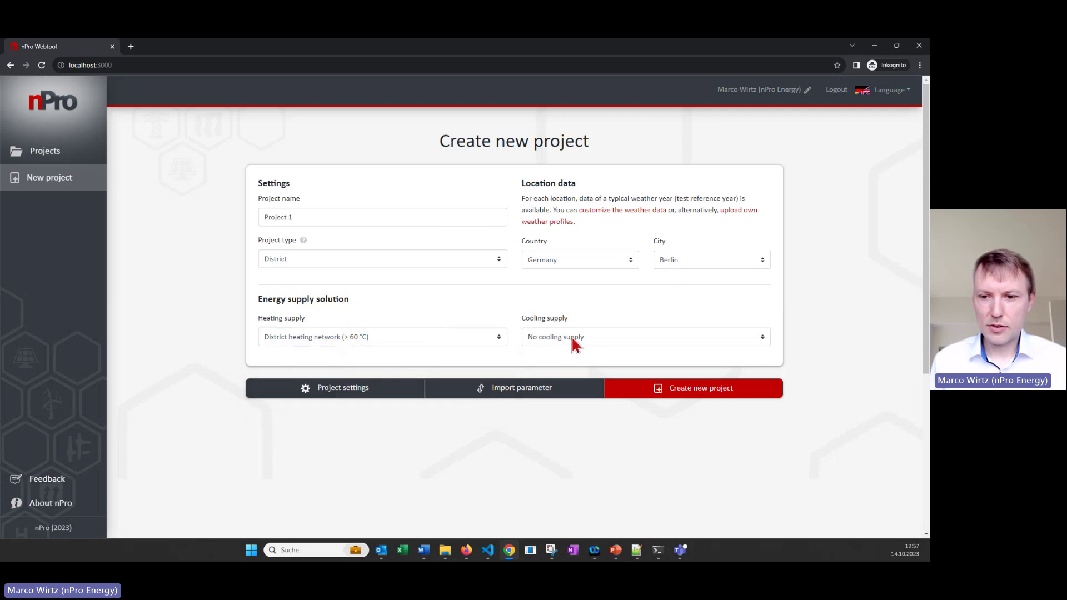
pyautogui.click(633, 395)
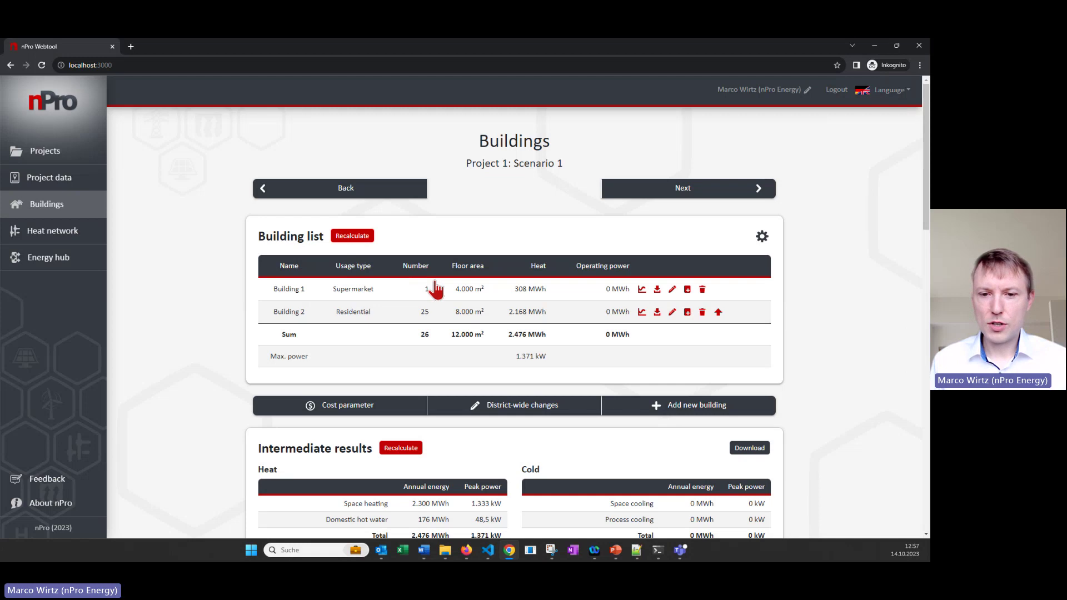
# Keep Building 2 as Residential, calculate its demand profiles and show them as an annual profile.
pyautogui.click(448, 321)
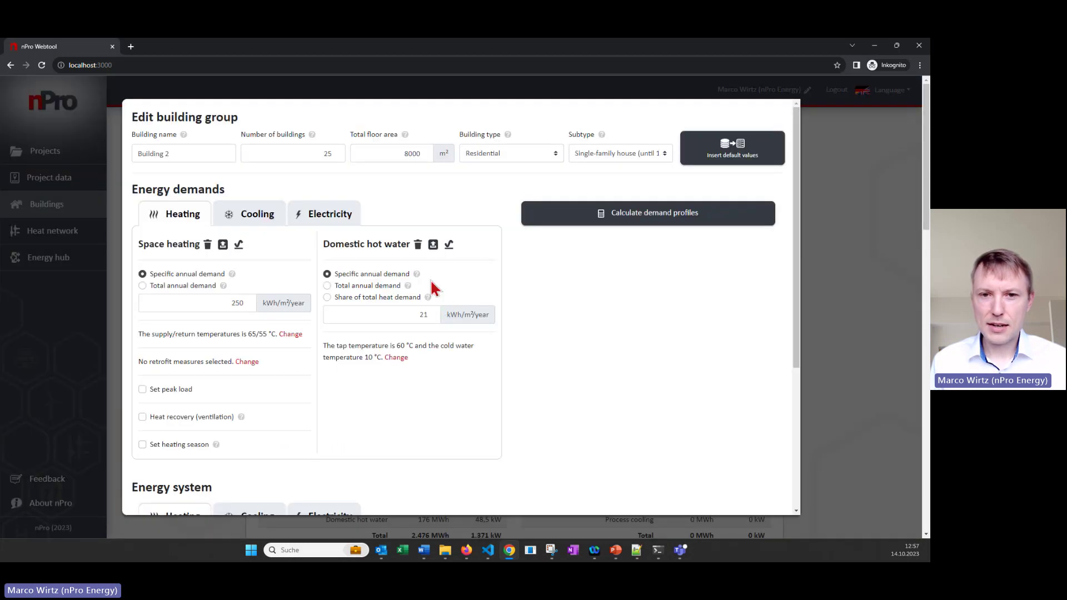
pyautogui.click(532, 161)
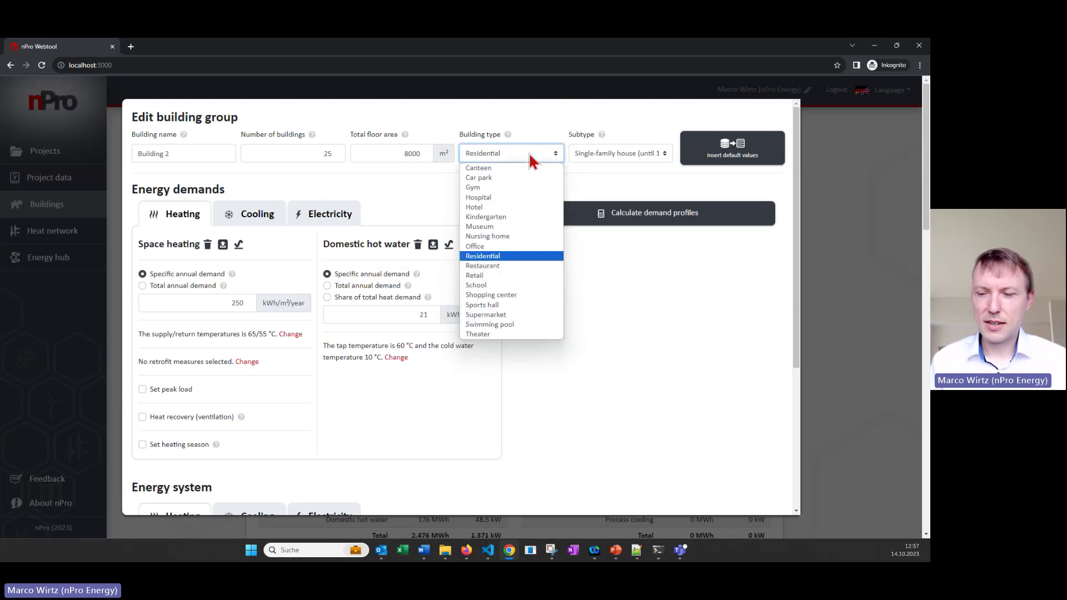
pyautogui.click(531, 160)
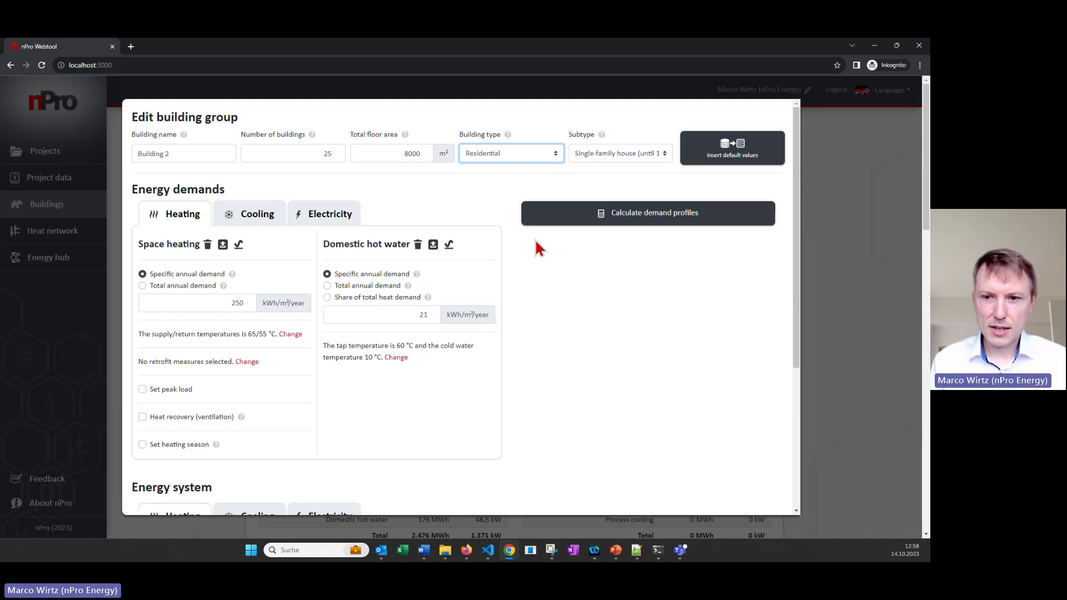
pyautogui.click(562, 224)
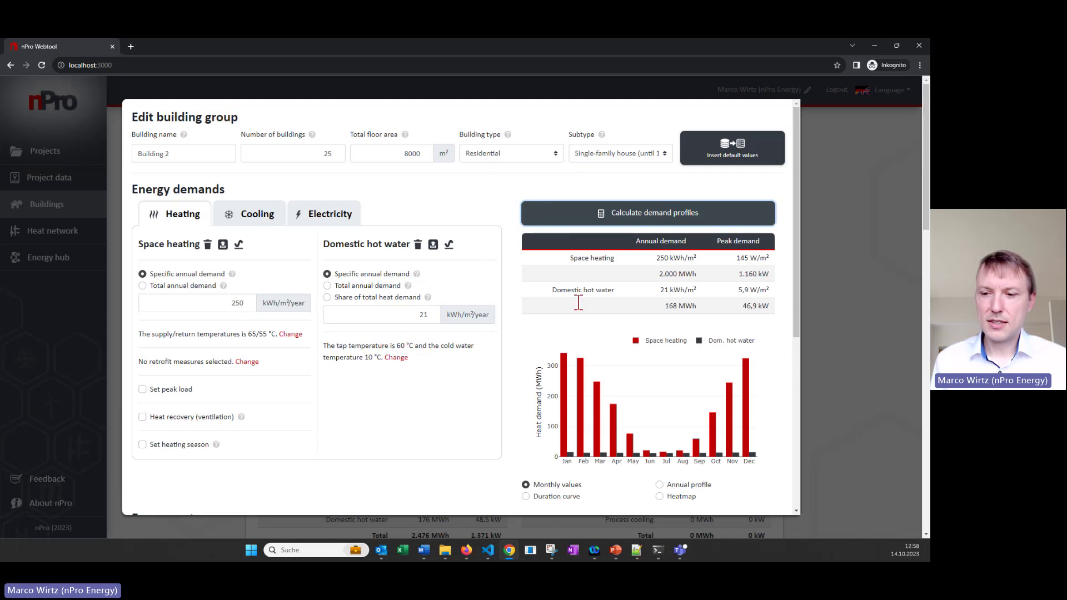
pyautogui.click(688, 486)
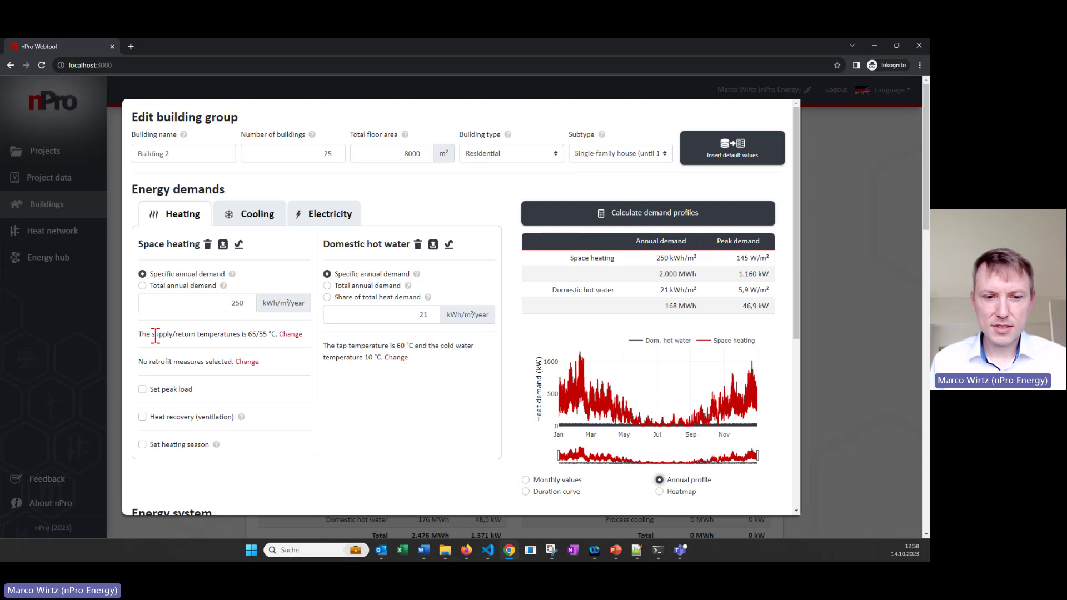
# Review the supply/return temperature note and Building 2's heat-network supply importing 2.168 MWh.
pyautogui.moveTo(152, 336); pyautogui.dragTo(232, 337)
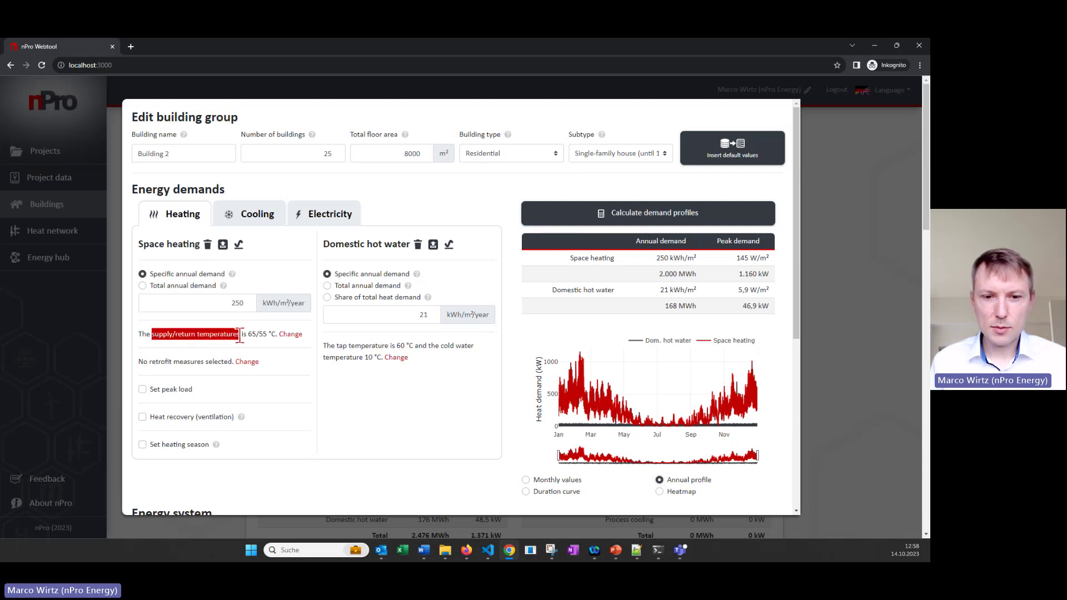
pyautogui.click(239, 335)
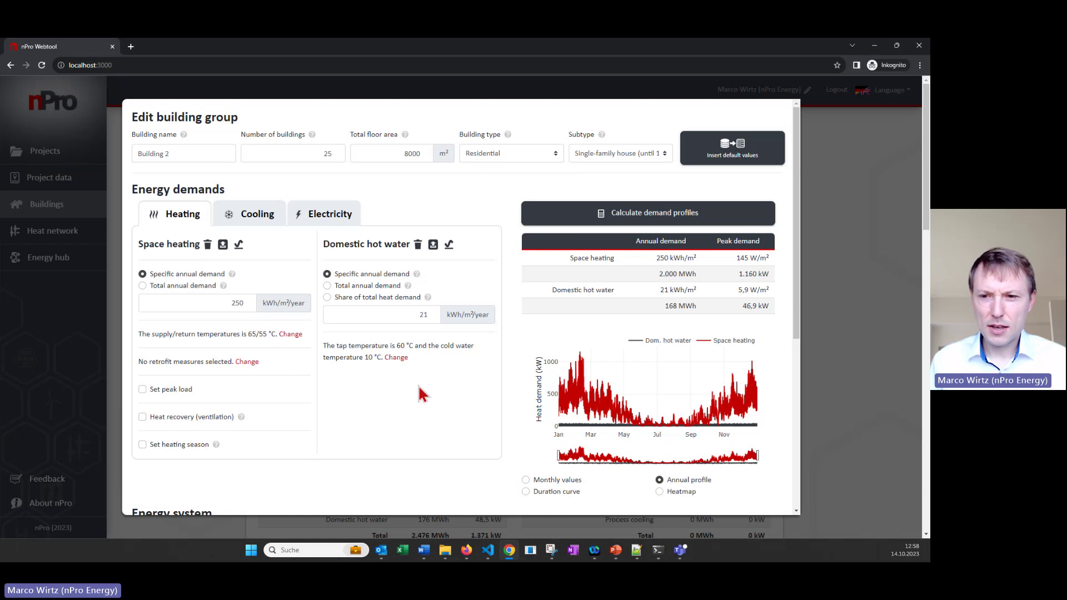
pyautogui.scroll(-3, 420, 393)
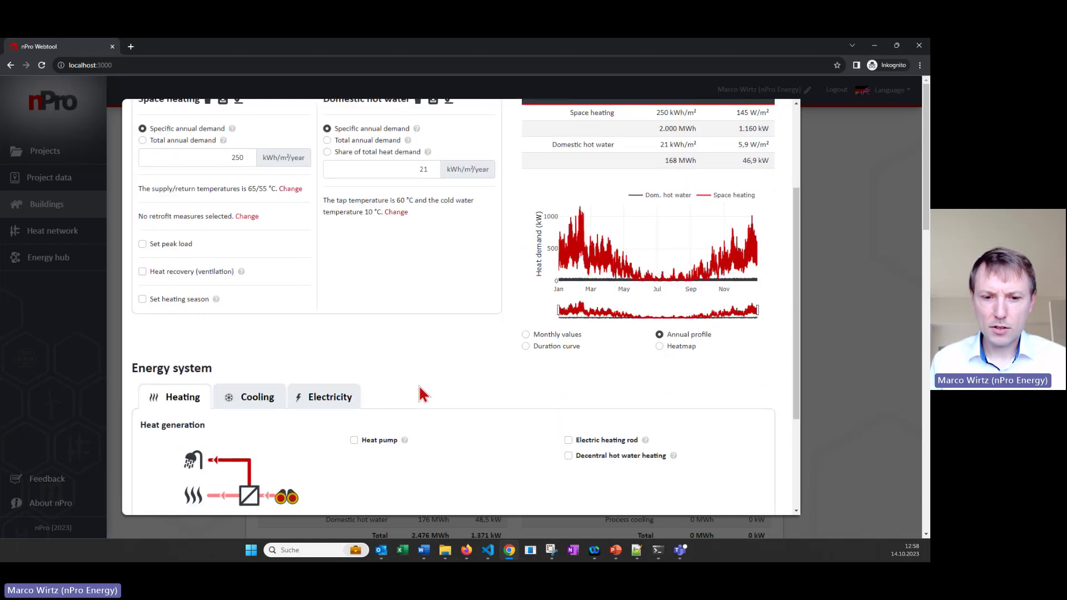
pyautogui.scroll(-2, 420, 393)
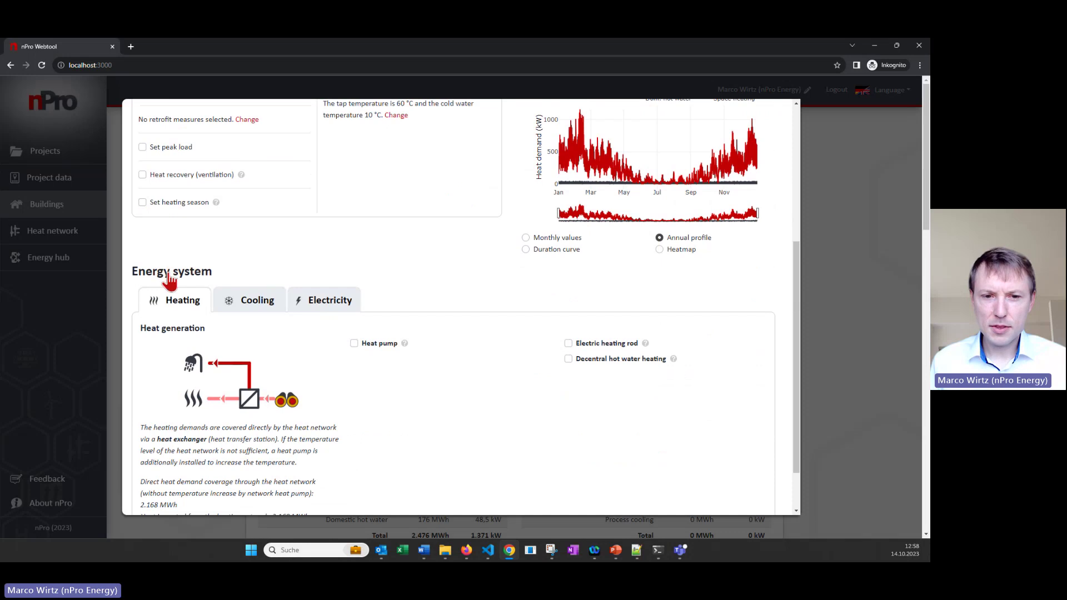
pyautogui.scroll(-1, 389, 375)
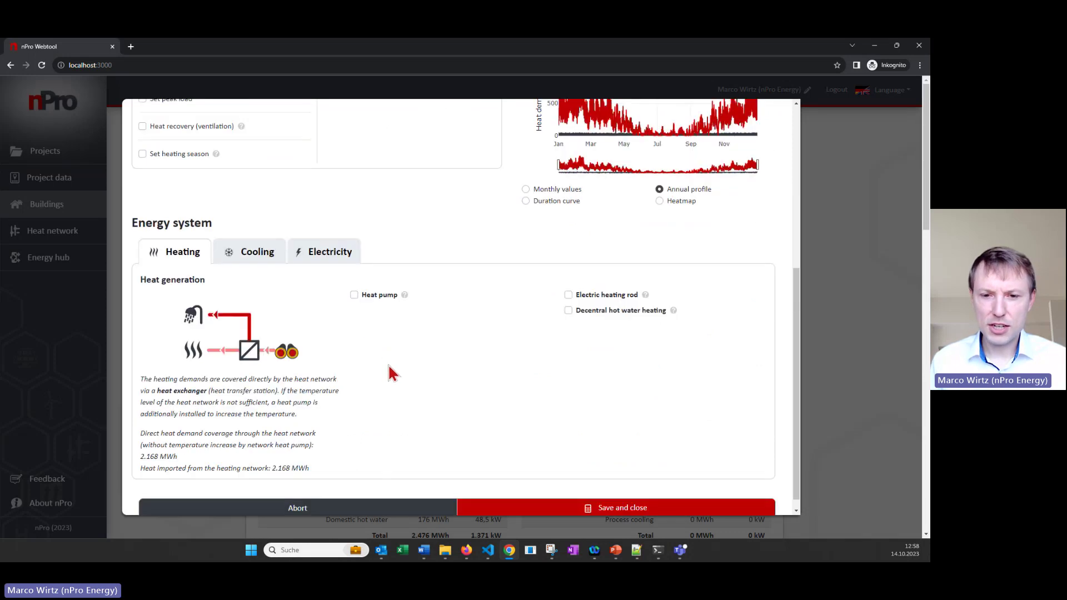
pyautogui.scroll(-1, 377, 367)
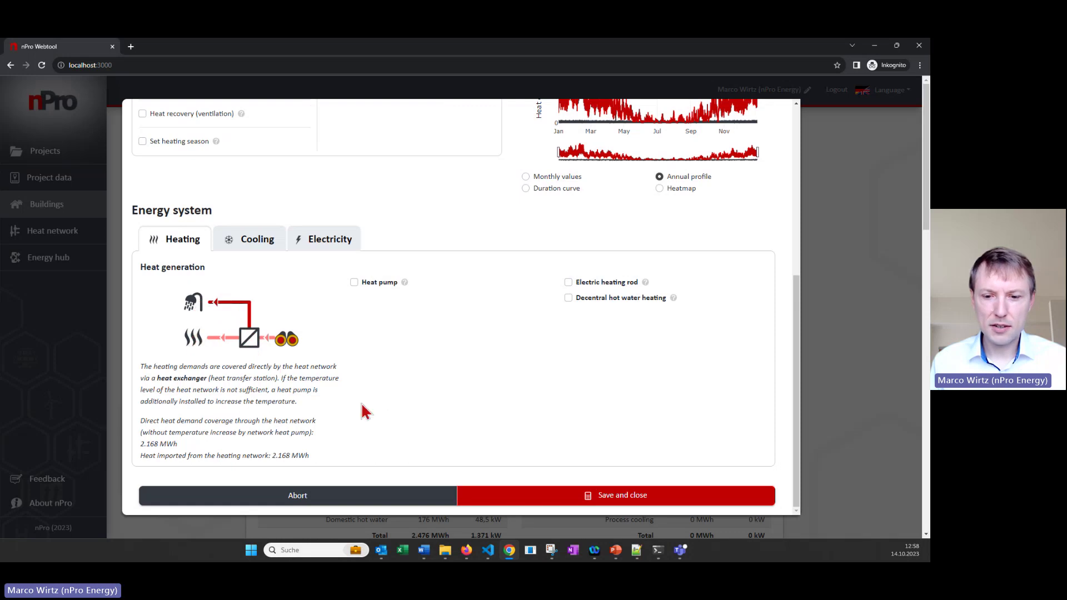
# Save Building 2's settings and let the district results recalculate.
pyautogui.click(491, 502)
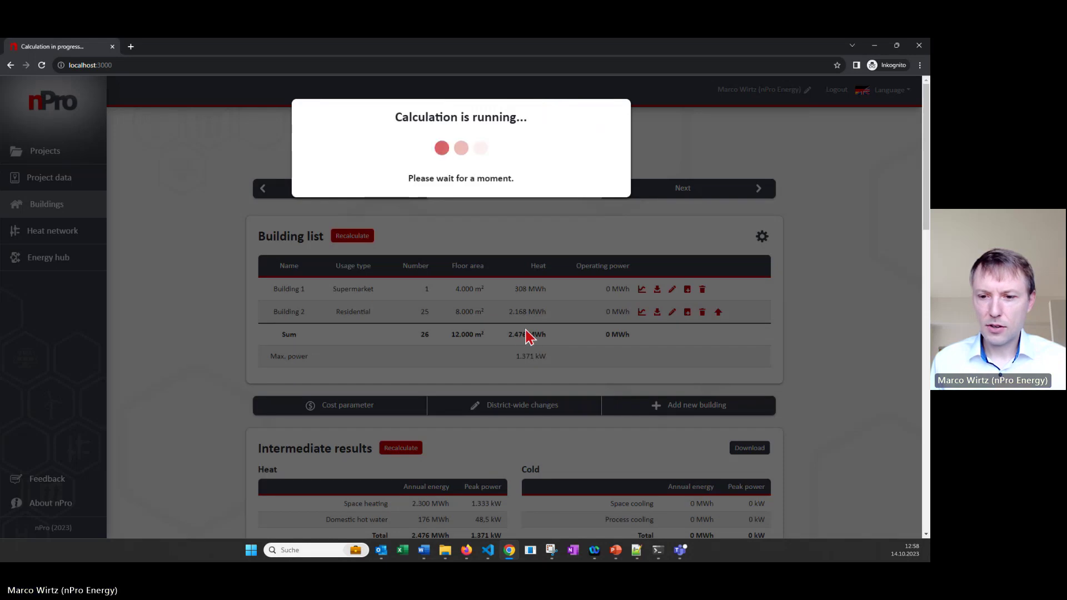
pyautogui.scroll(-3, 528, 337)
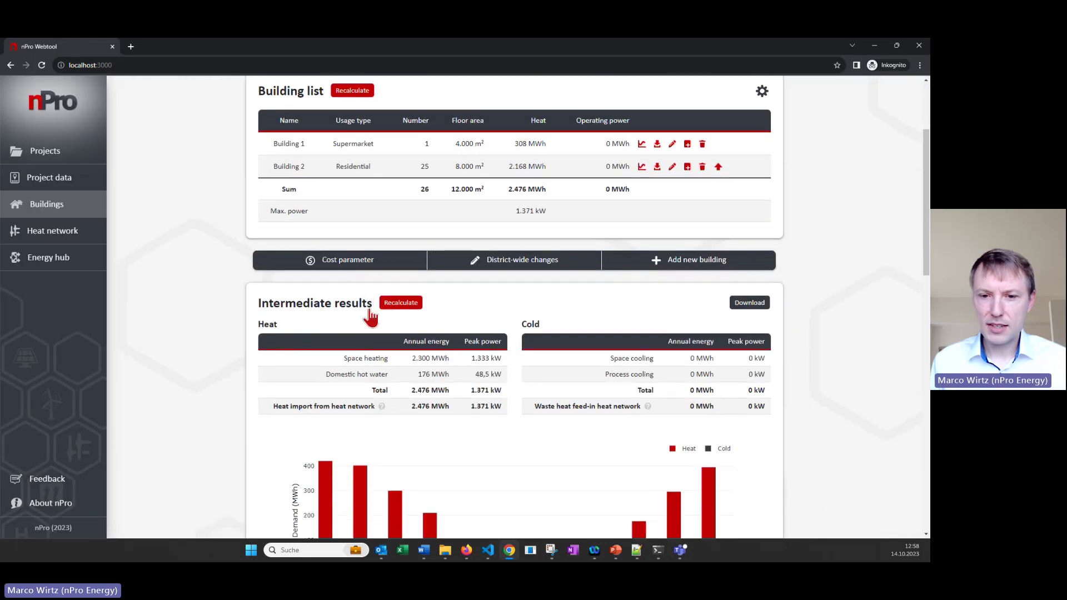
pyautogui.scroll(-2, 383, 324)
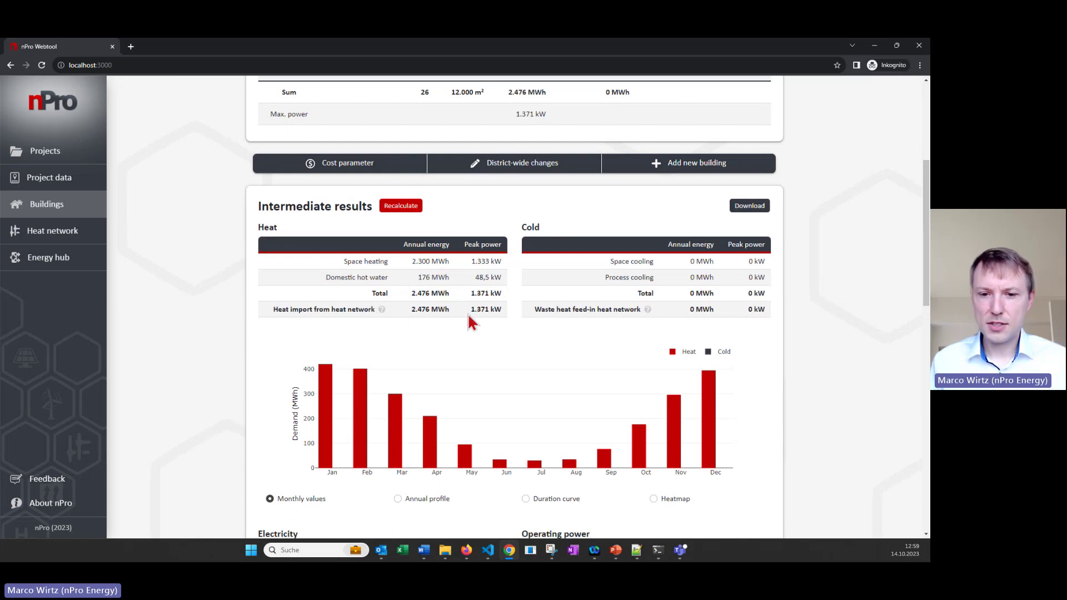
pyautogui.scroll(-1, 478, 320)
# View the intermediate heat results as an annual profile: 2.476 MWh imported, 1.371 kW peak.
pyautogui.click(434, 453)
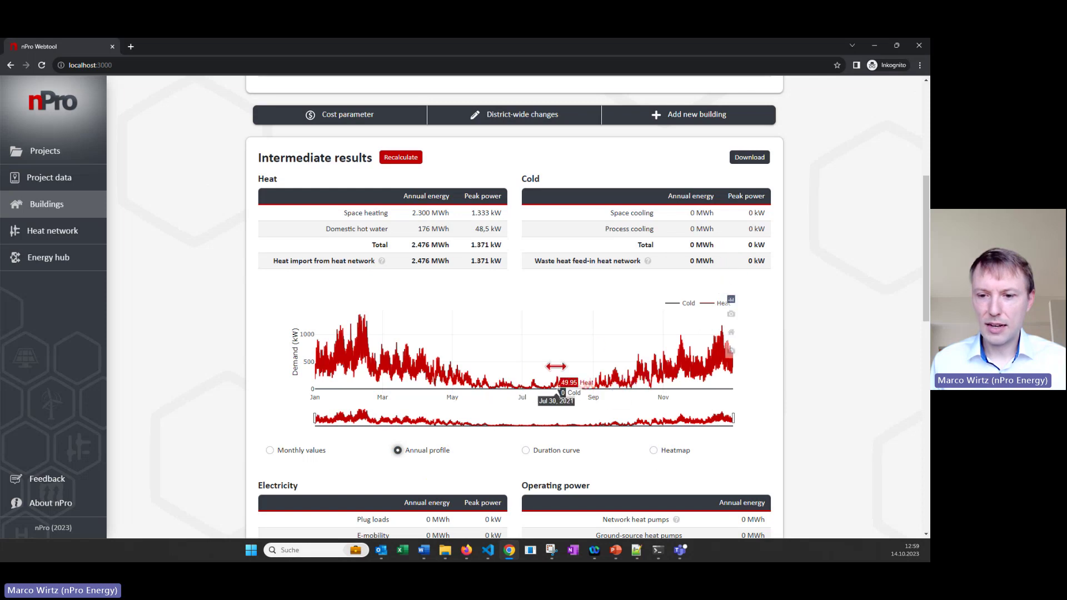
pyautogui.scroll(-2, 552, 378)
pyautogui.scroll(4, 553, 364)
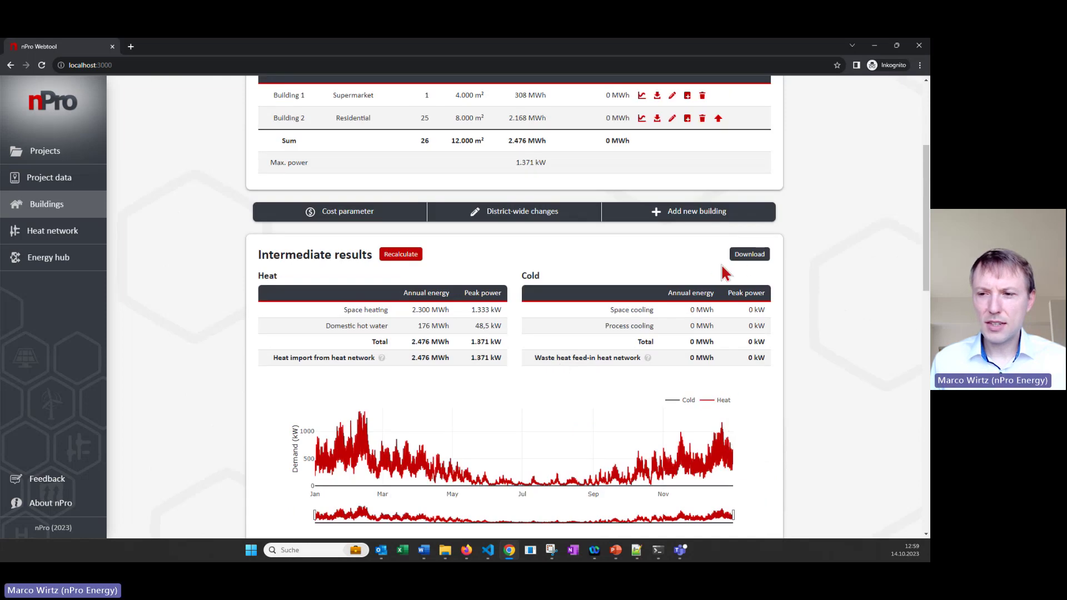
pyautogui.scroll(2, 710, 280)
pyautogui.scroll(1, 701, 362)
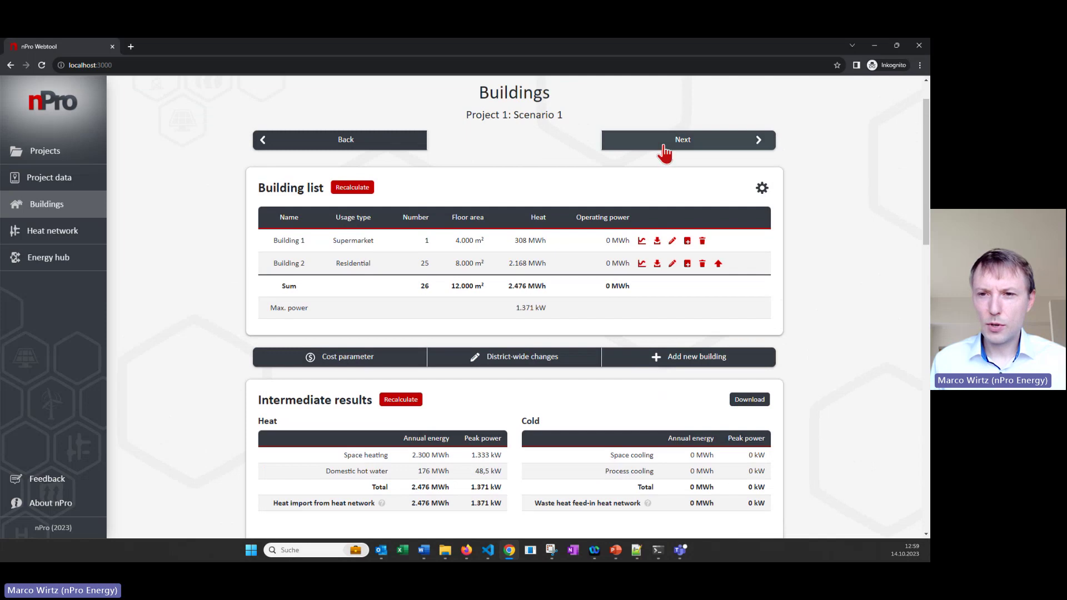
pyautogui.scroll(1, 665, 161)
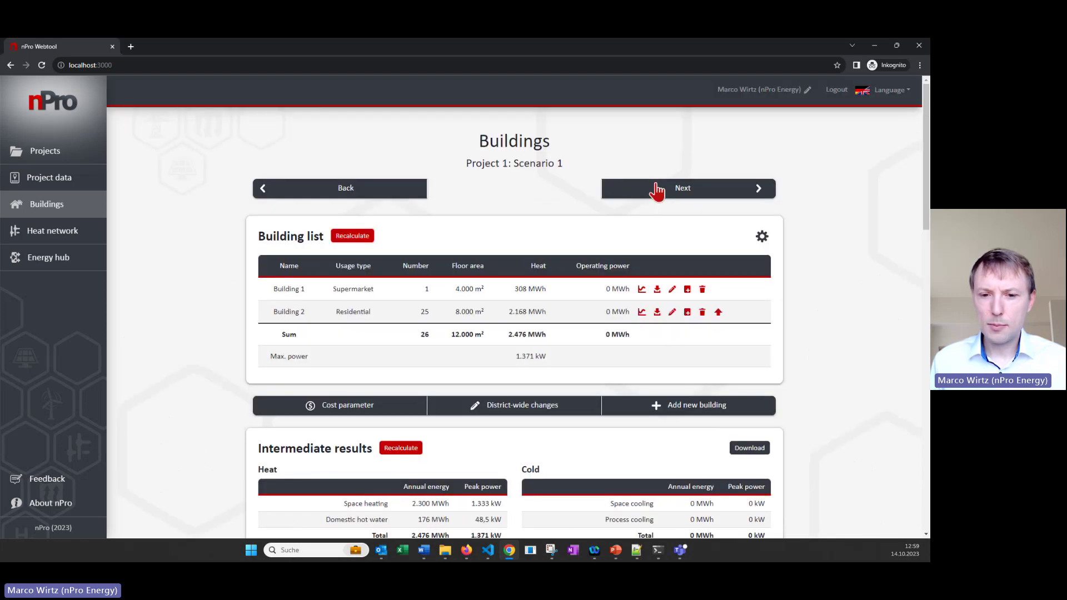
# On the Heat network page, check the sliding temperature curve, then keep a constant 70/50 °C network temperature.
pyautogui.click(666, 192)
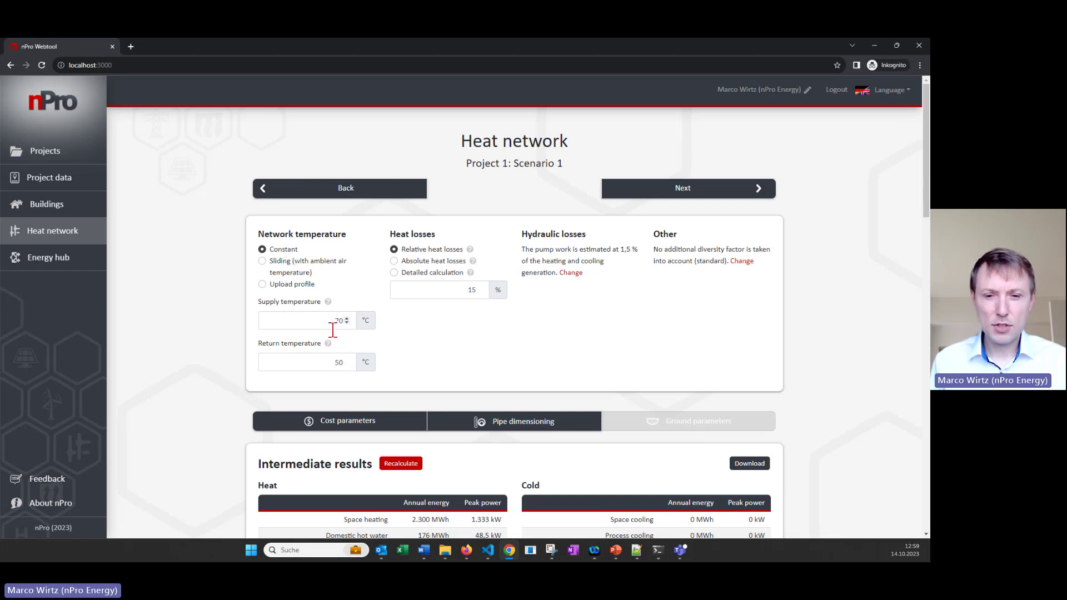
pyautogui.click(311, 269)
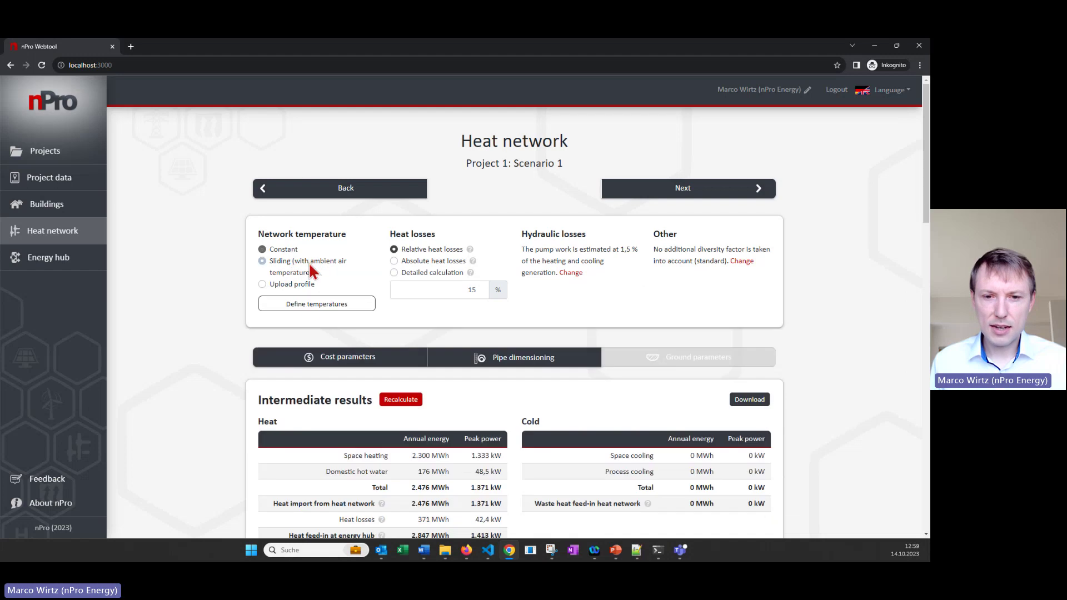
pyautogui.click(312, 306)
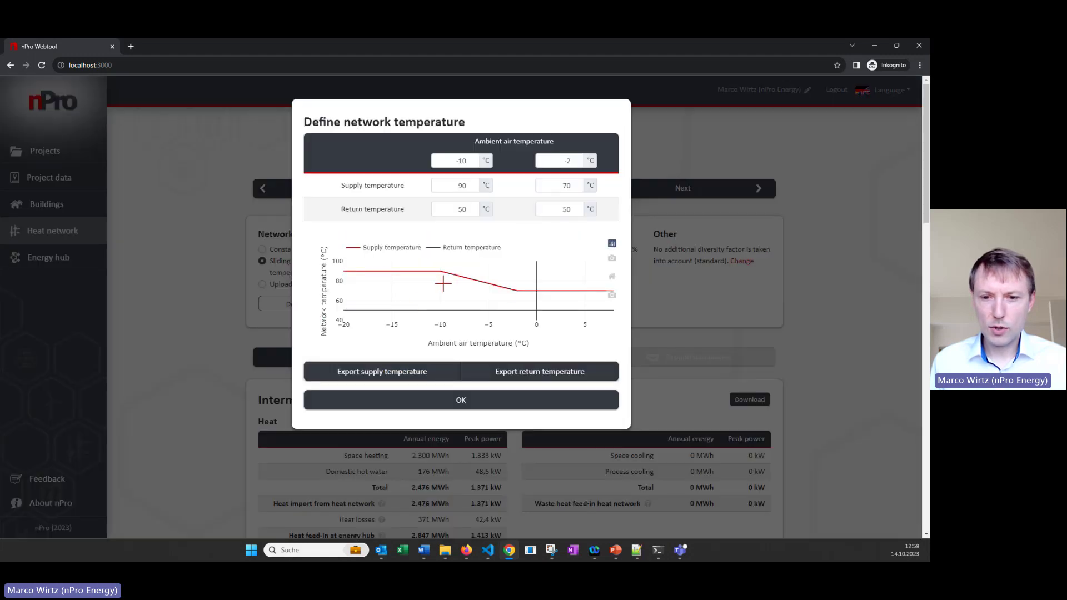
pyautogui.click(456, 401)
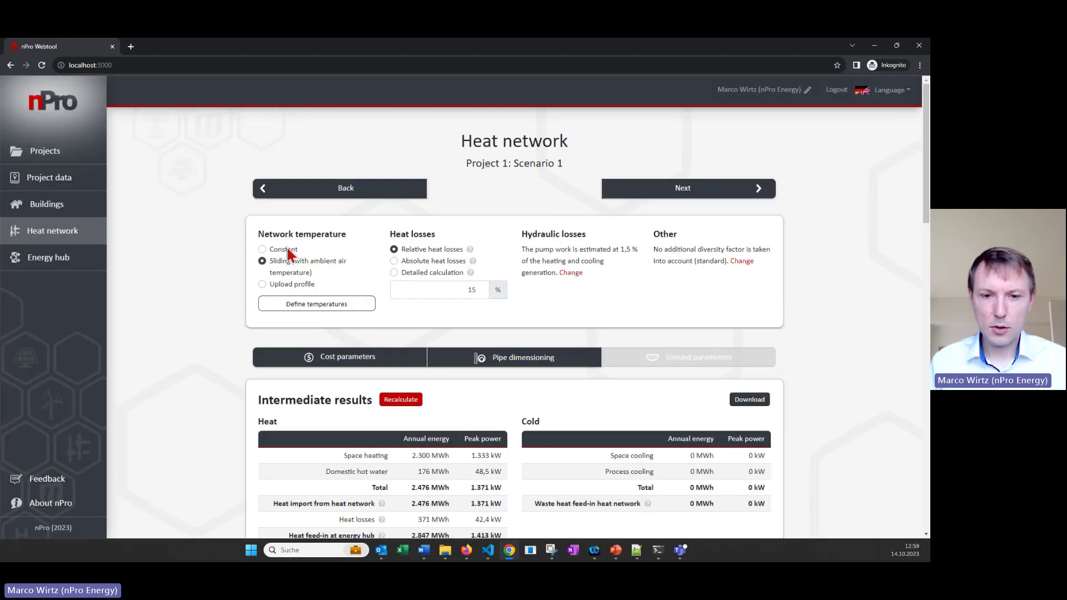
pyautogui.click(284, 250)
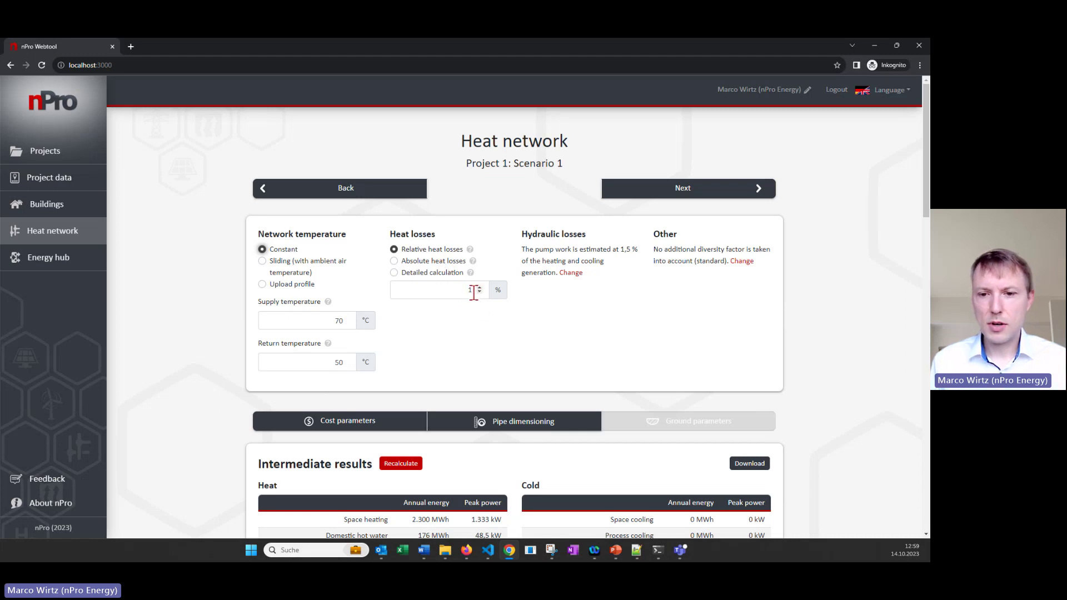
# Switch heat losses to detailed calculation and keep Section 1's insulation at Normal.
pyautogui.click(421, 272)
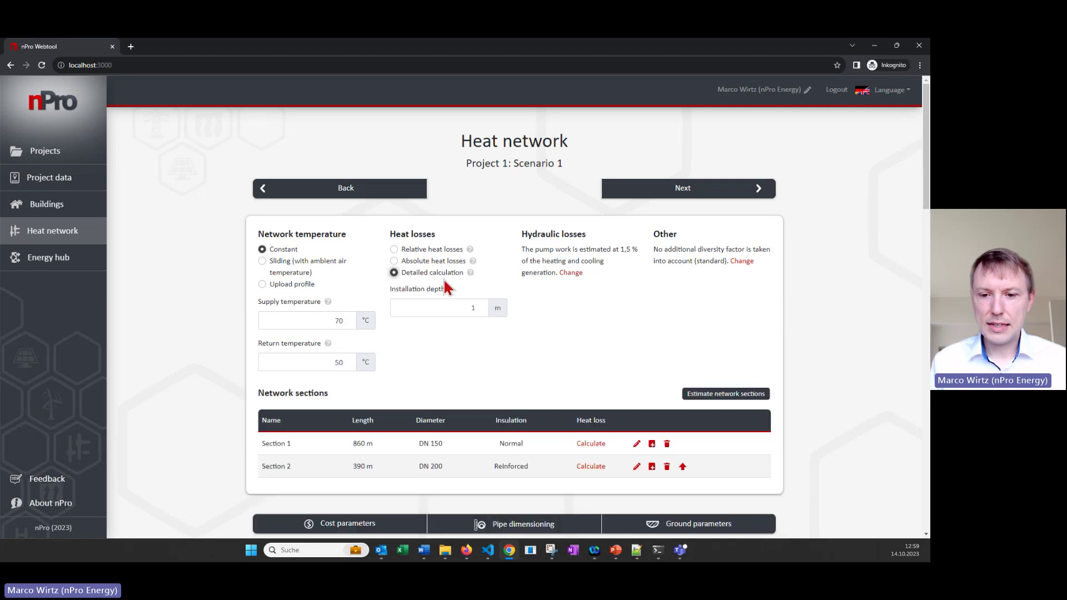
pyautogui.scroll(-1, 437, 376)
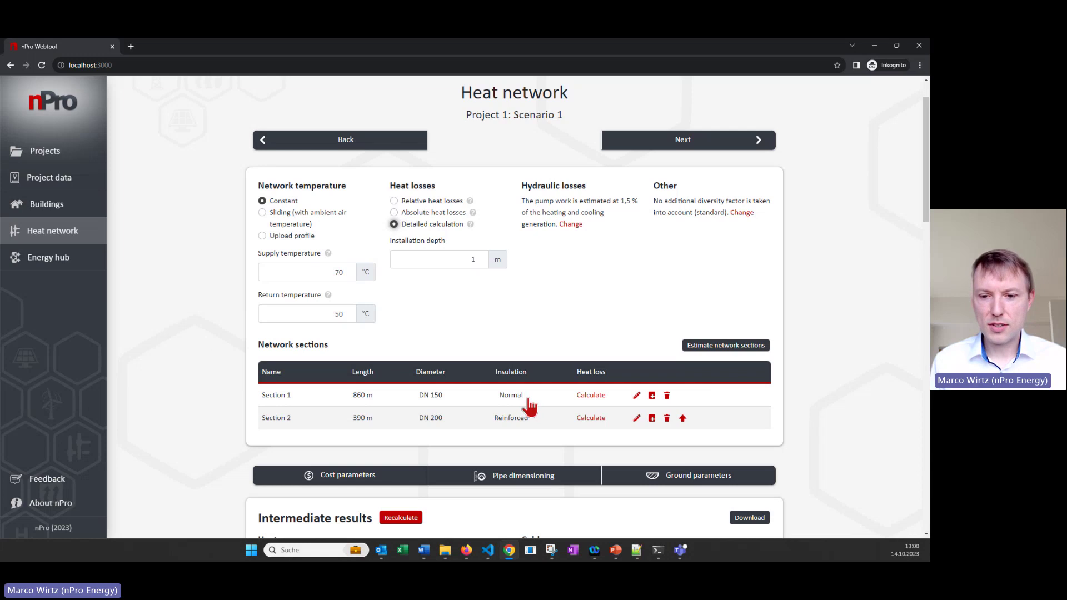
pyautogui.click(445, 399)
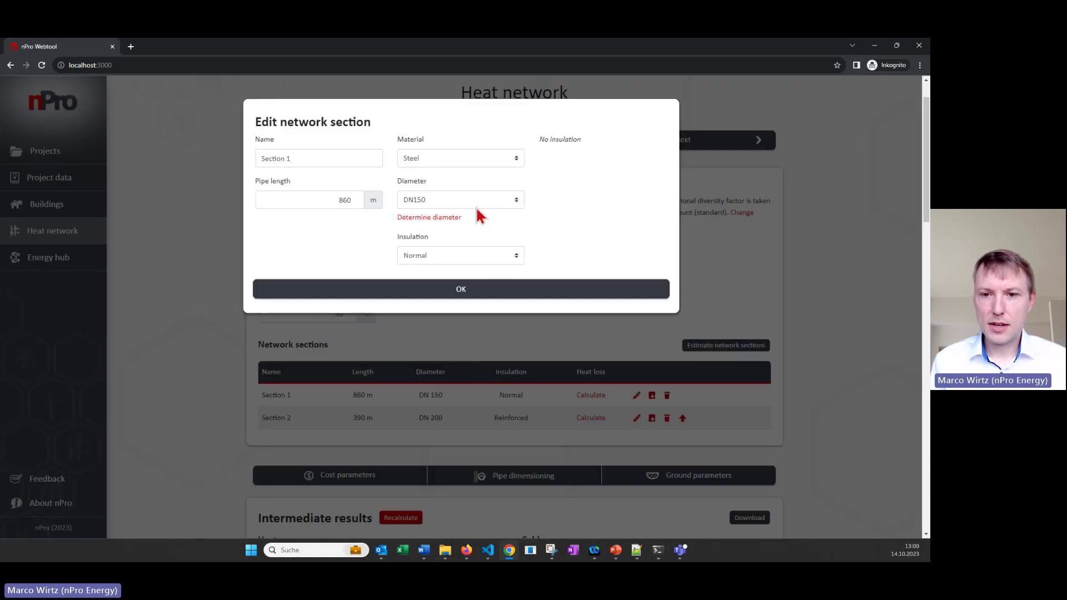
pyautogui.click(496, 258)
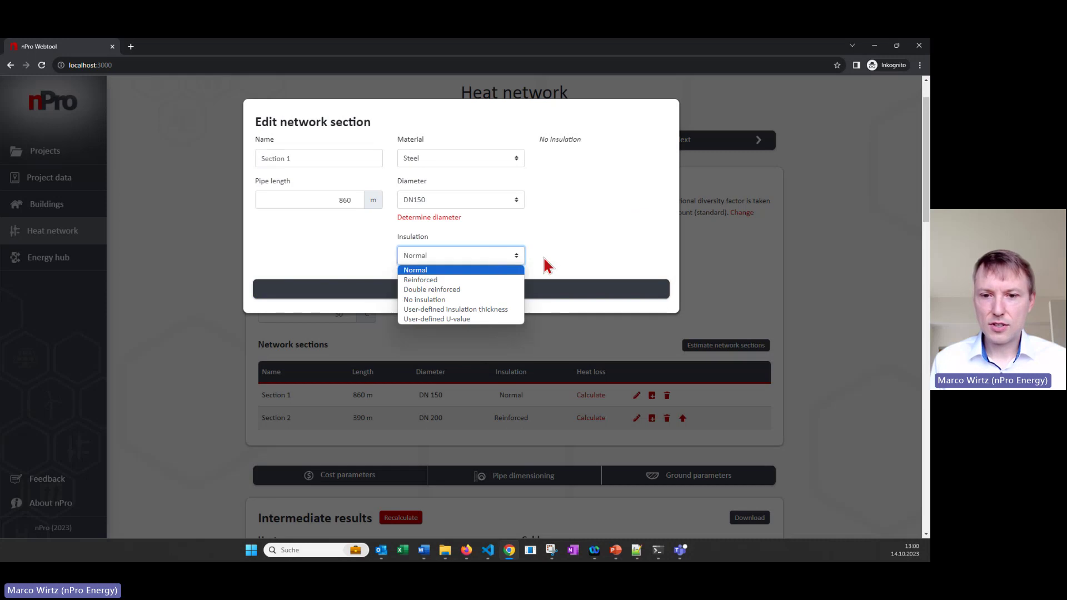
pyautogui.click(547, 266)
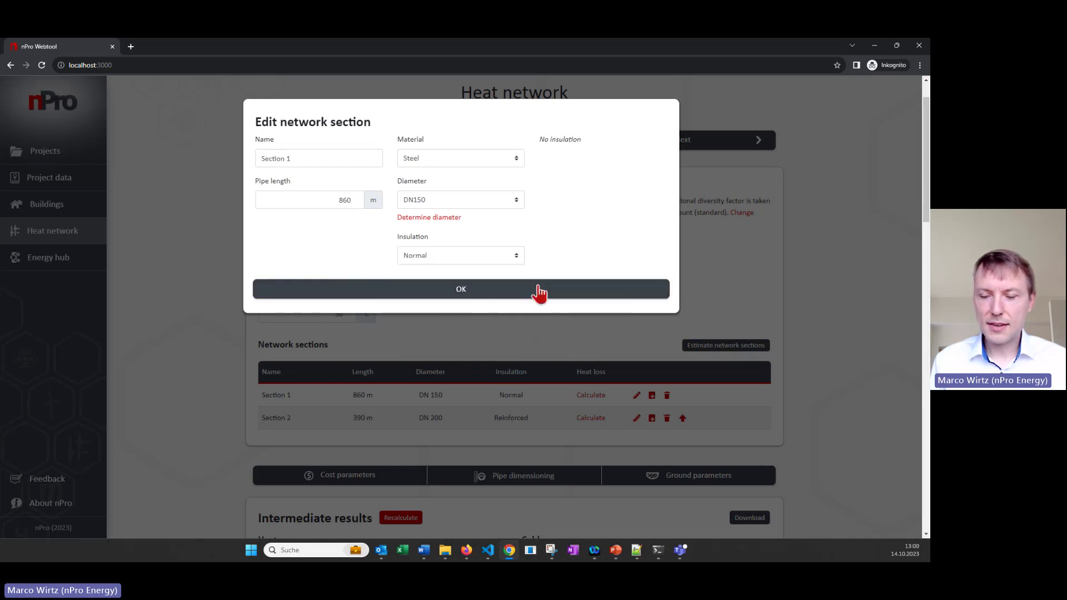
pyautogui.click(538, 295)
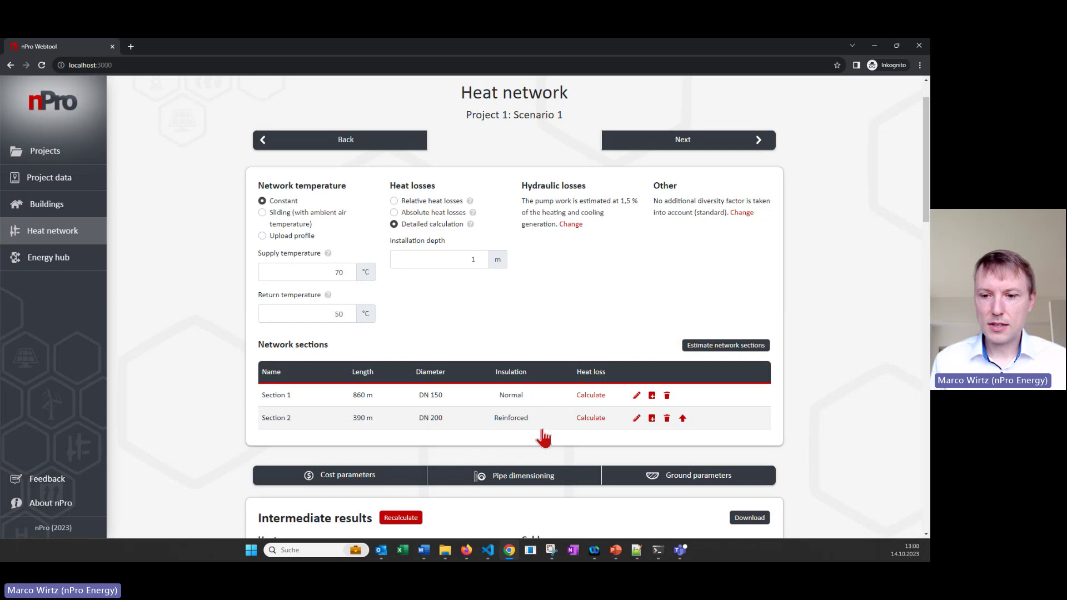
# Calculate the section heat losses (286 kWh/m Section 1, 251 kWh/m Section 2) and review the charts.
pyautogui.click(580, 418)
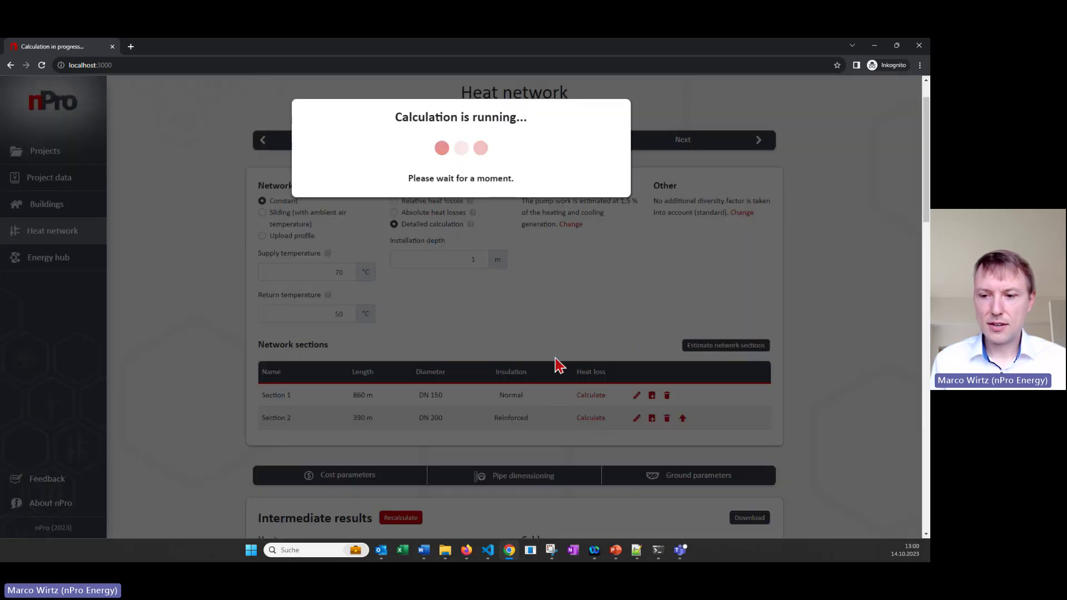
pyautogui.scroll(-6, 572, 359)
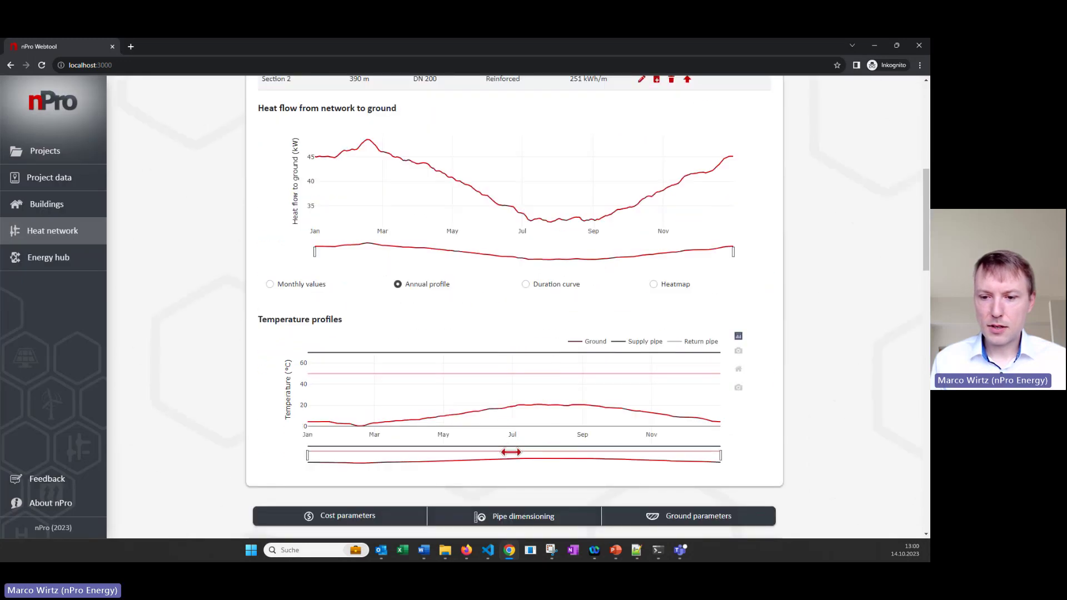
pyautogui.scroll(-1, 509, 452)
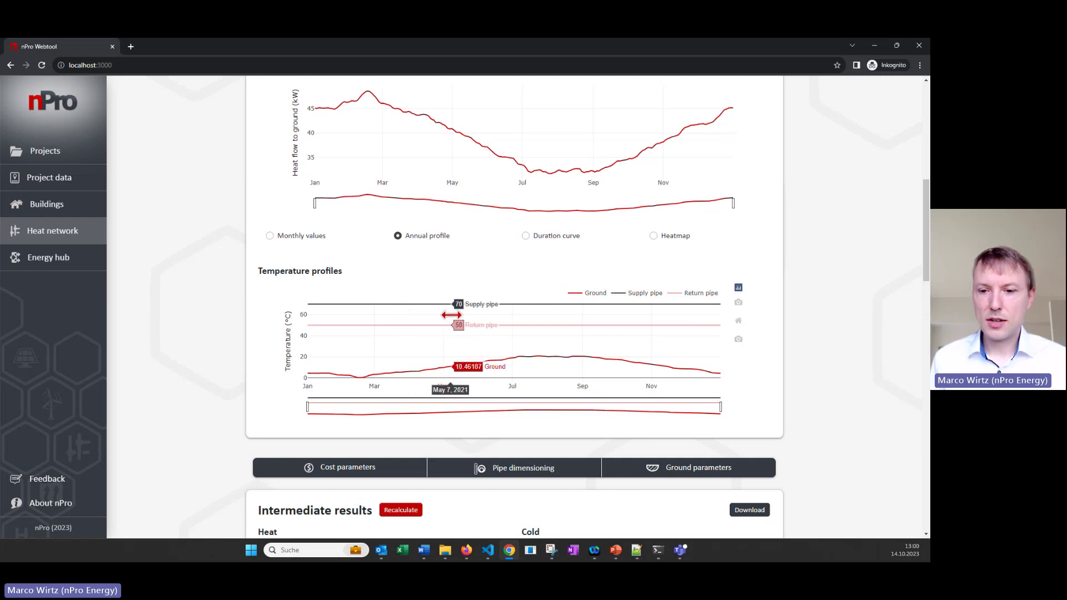
pyautogui.scroll(-1, 451, 315)
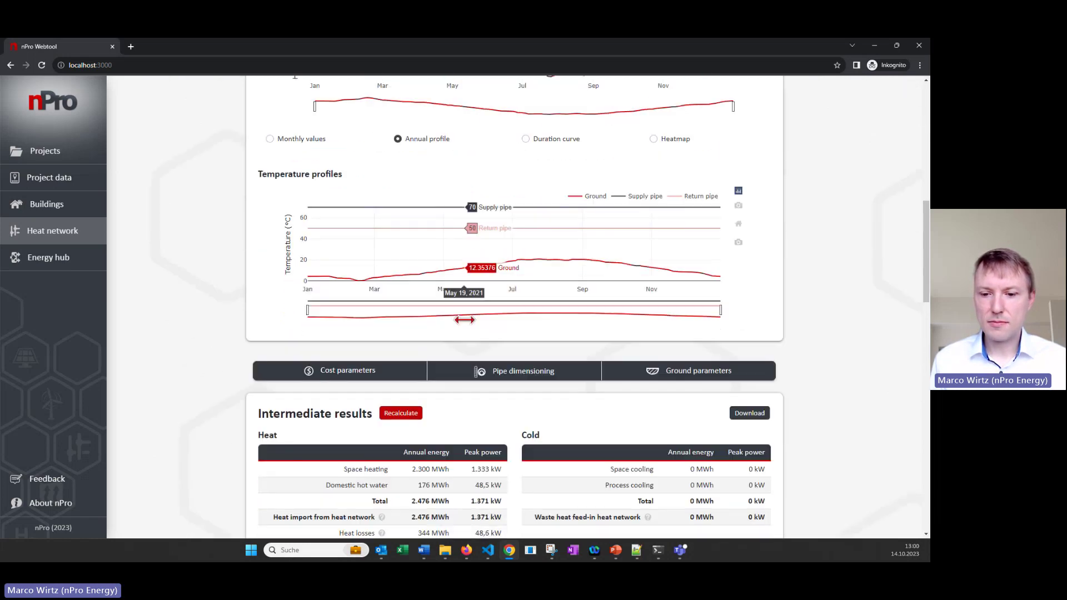
pyautogui.scroll(2, 470, 326)
pyautogui.scroll(7, 469, 327)
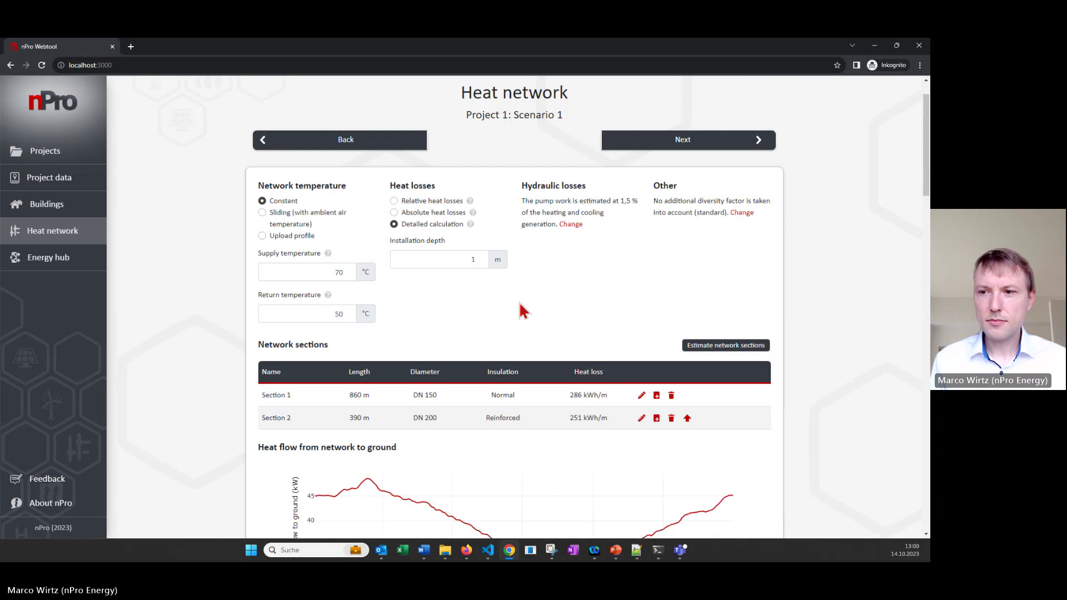
# On the Energy hub, remove Geothermal 1 and add solar thermal, CHP 1, Boiler 1 and an air-source heat pump.
pyautogui.click(686, 143)
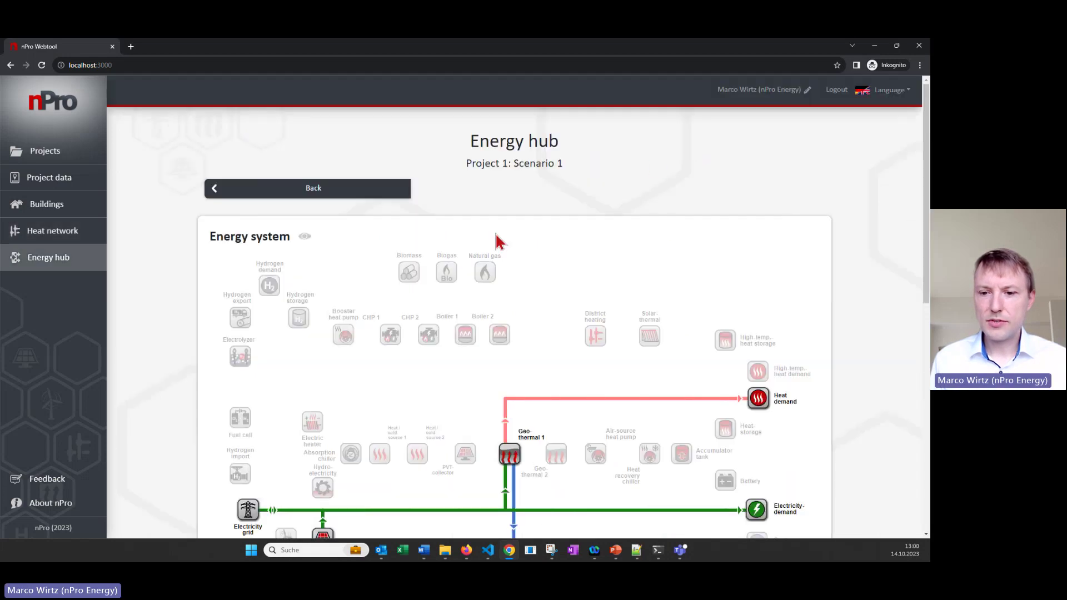
pyautogui.scroll(-2, 492, 236)
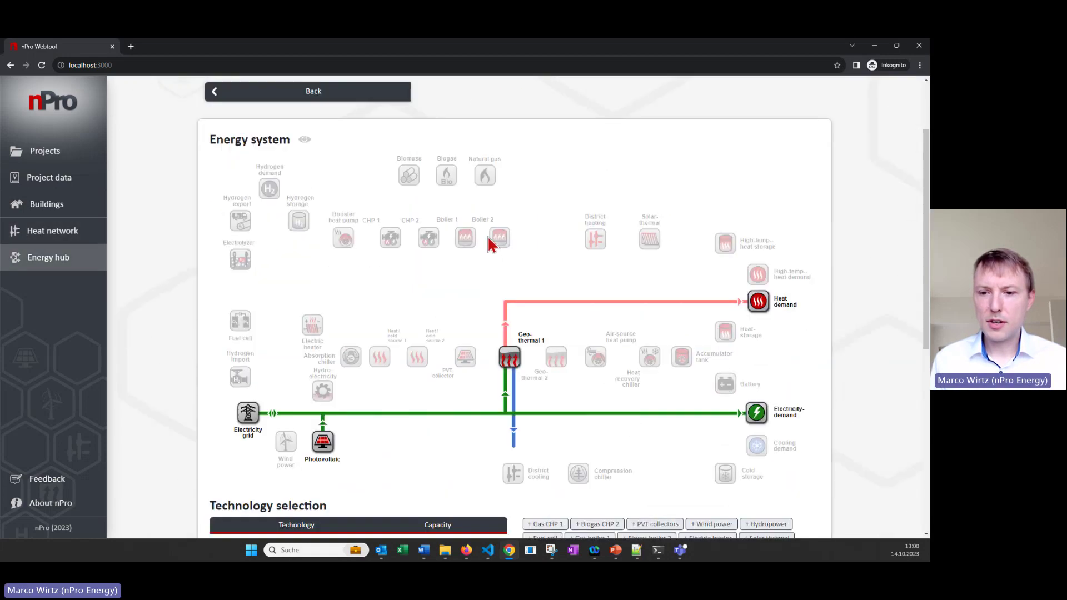
pyautogui.click(509, 362)
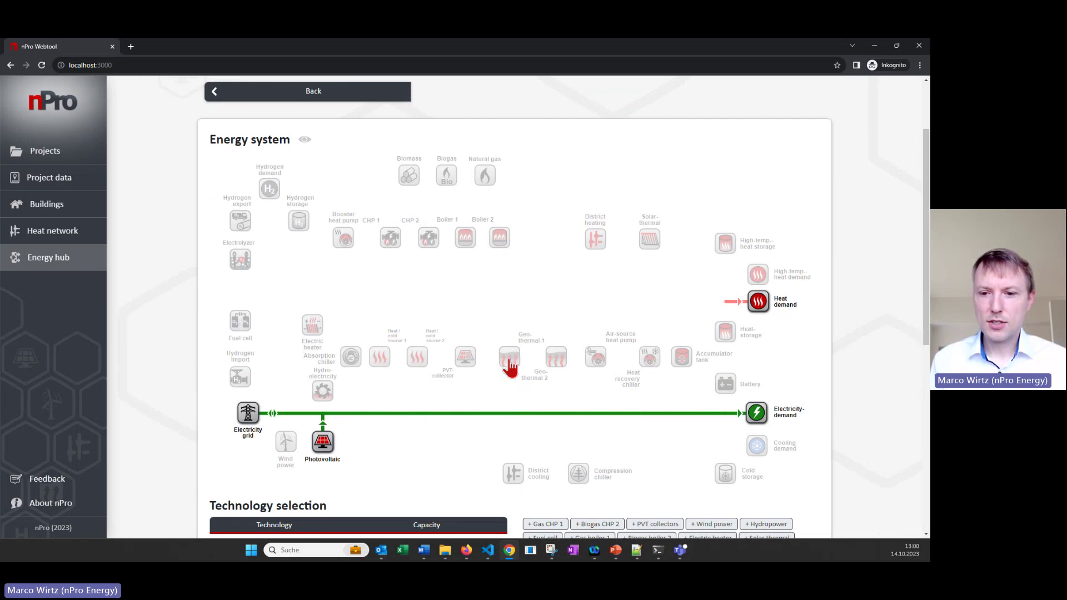
pyautogui.click(649, 242)
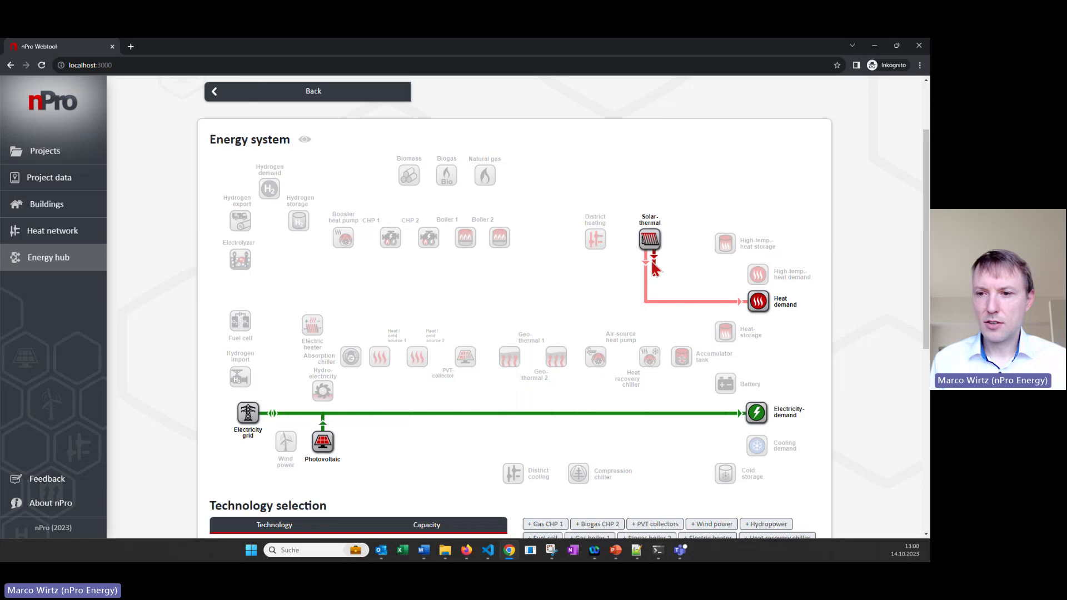
pyautogui.click(392, 245)
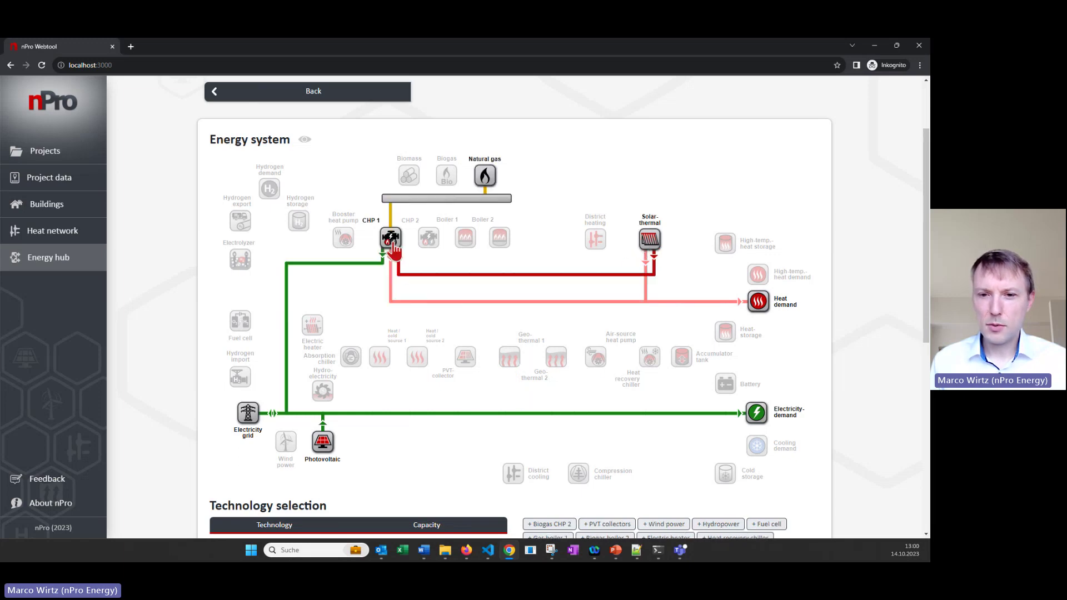
pyautogui.click(469, 251)
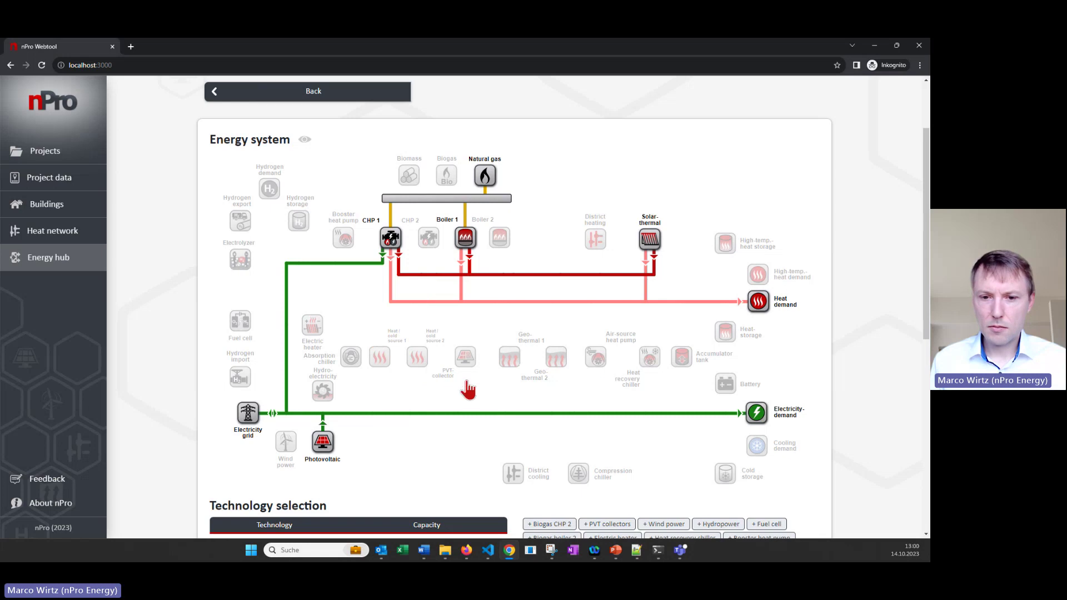
pyautogui.click(595, 358)
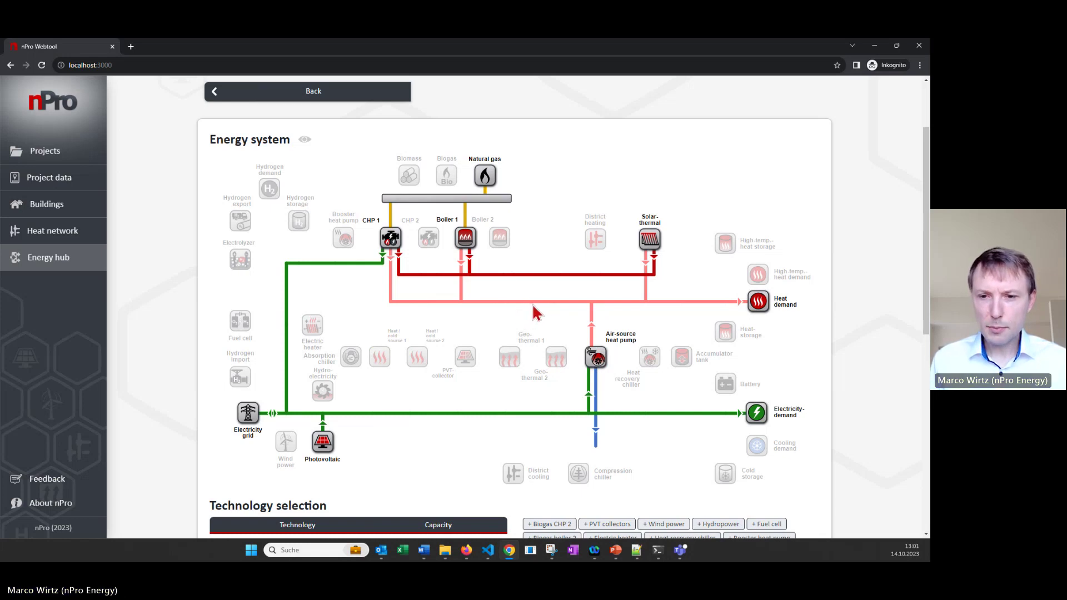
pyautogui.scroll(-1, 532, 302)
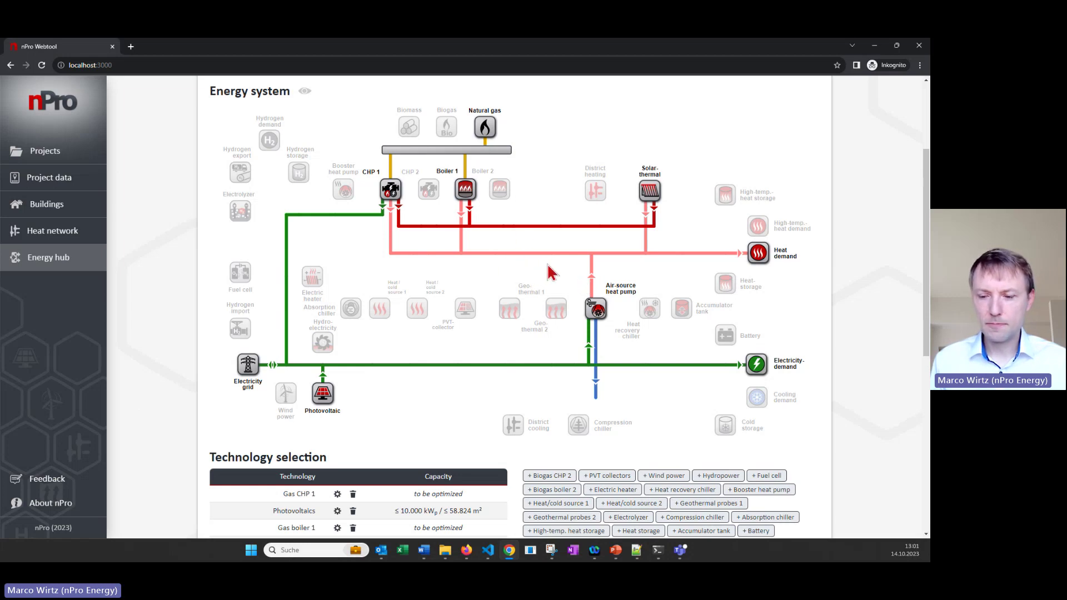
pyautogui.scroll(-1, 519, 294)
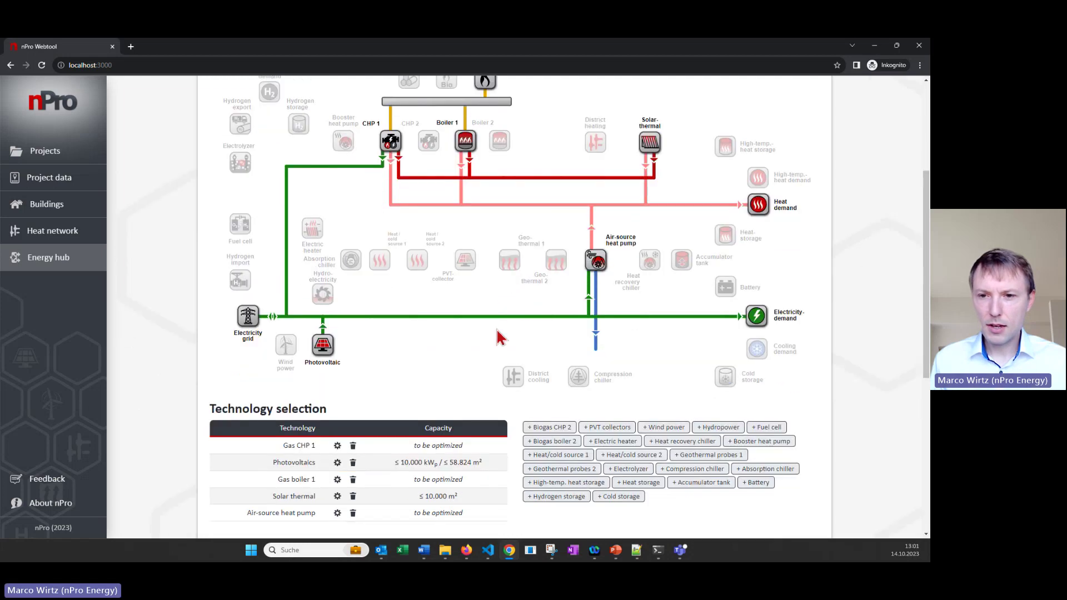
pyautogui.scroll(-1, 506, 339)
pyautogui.scroll(-3, 500, 375)
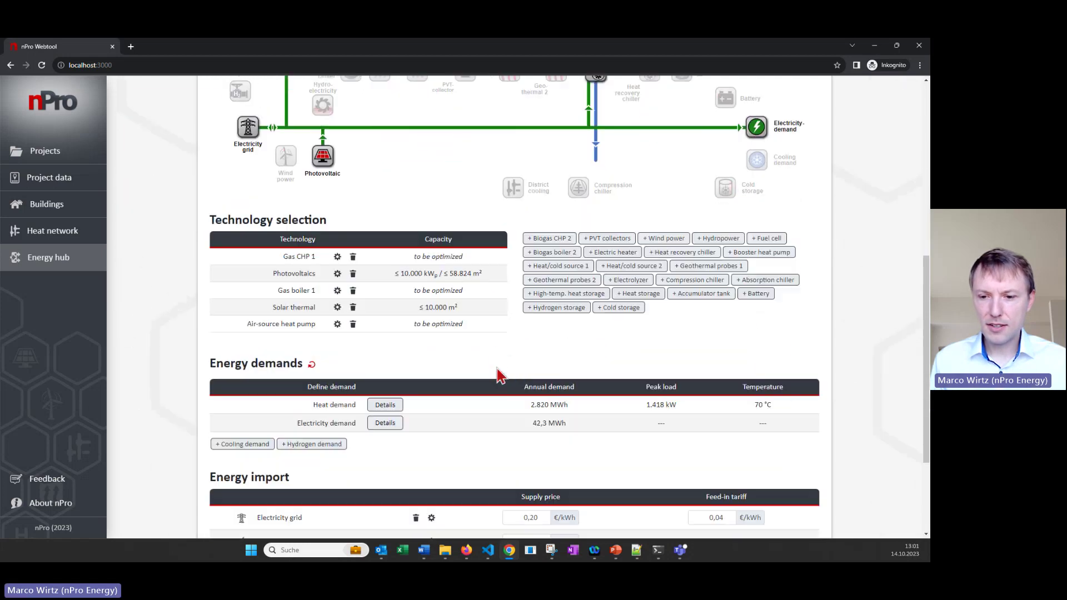
pyautogui.scroll(1, 333, 298)
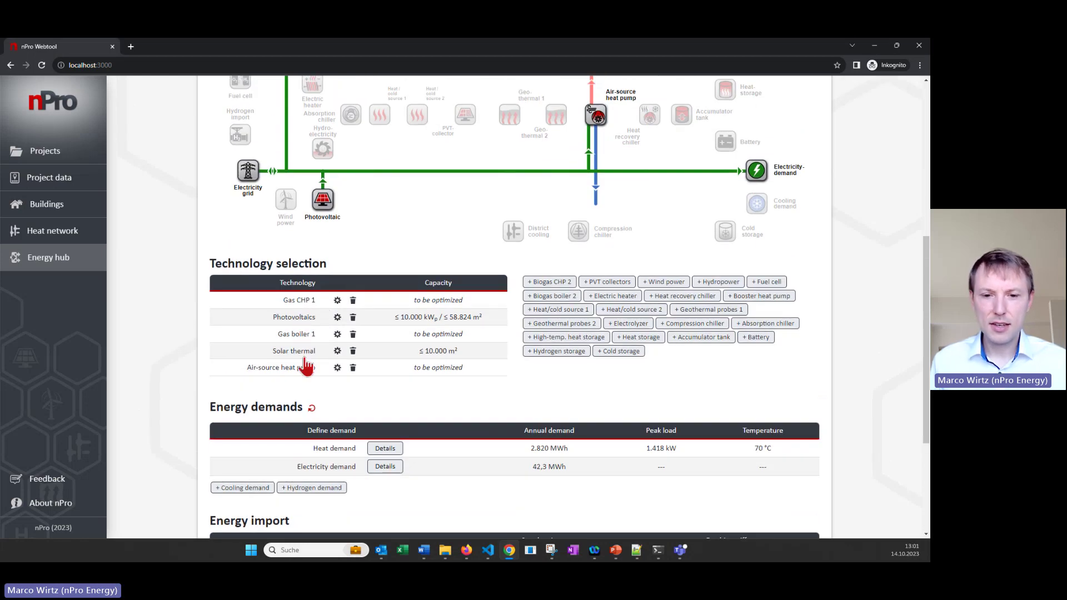
pyautogui.click(303, 320)
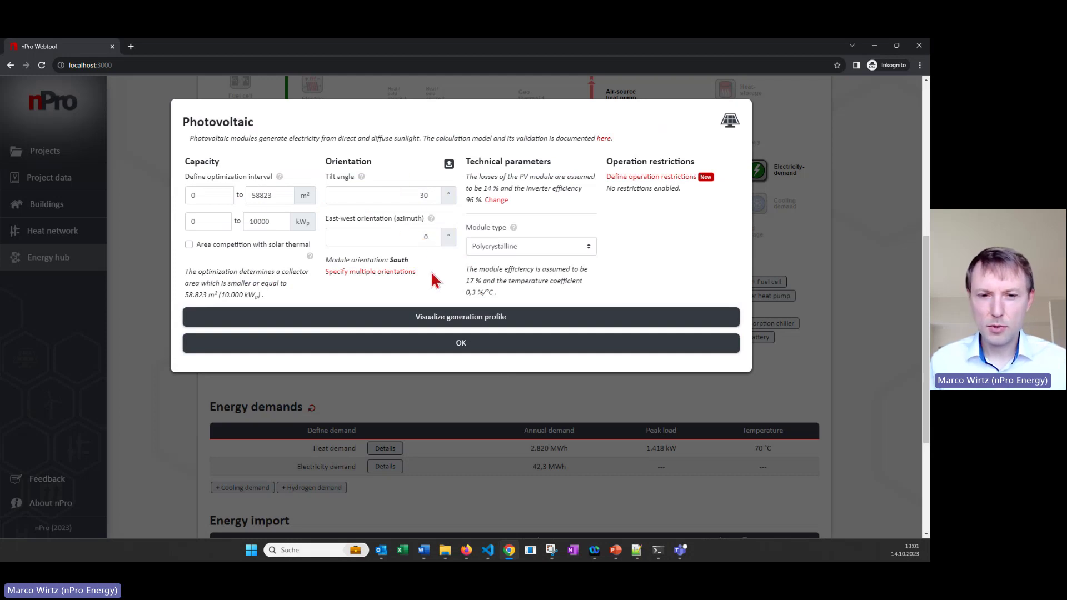
pyautogui.click(474, 350)
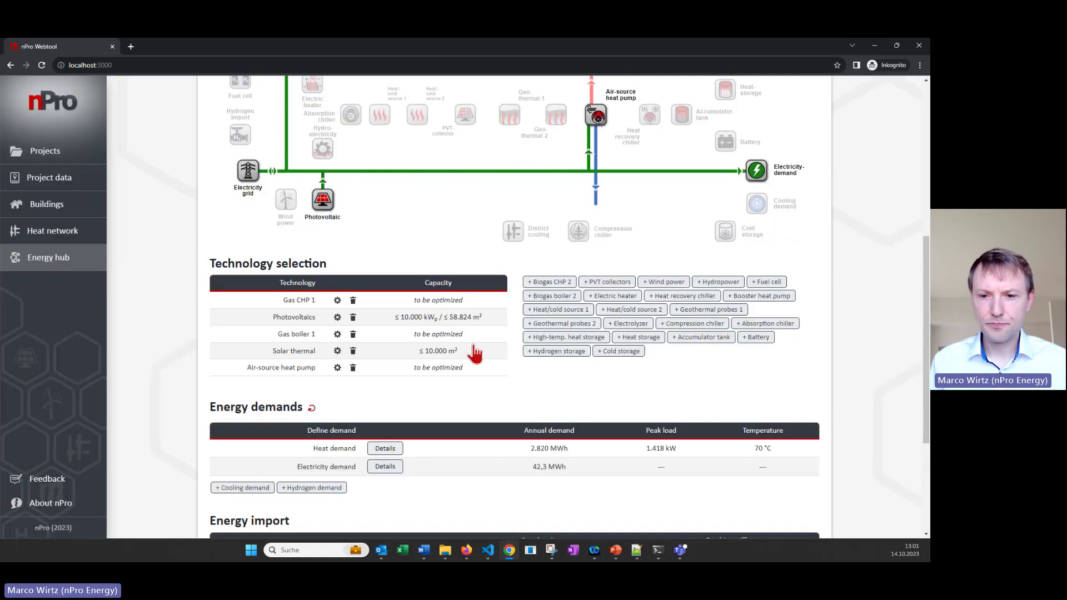
pyautogui.scroll(-4, 478, 350)
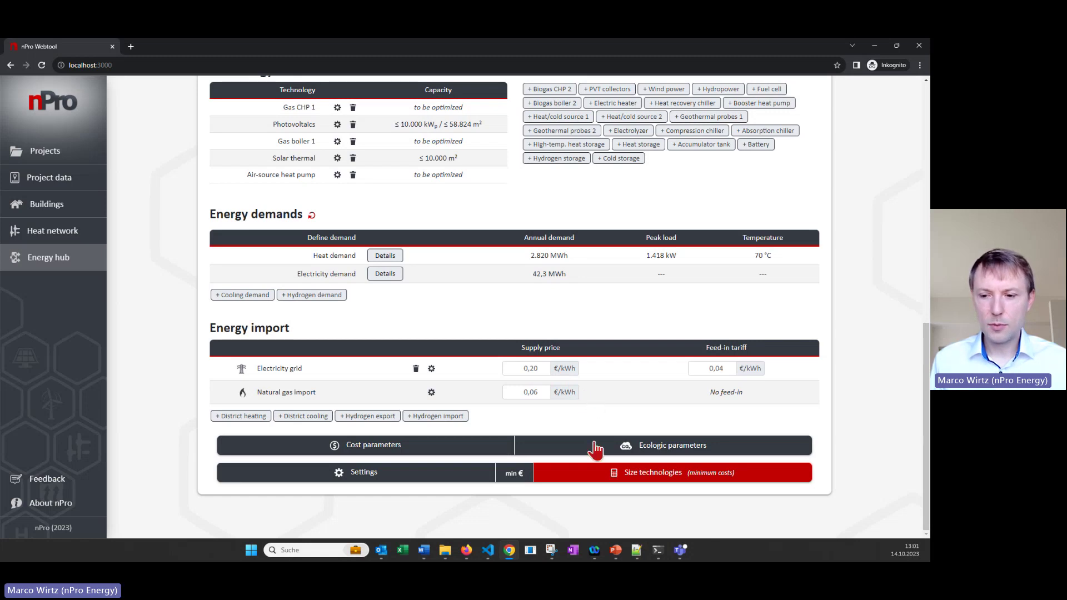
# Run minimum-cost sizing: 32 kWel CHP, 25 kWp PV, 1.317 kWth boiler, 104 kWth heat pump.
pyautogui.click(600, 482)
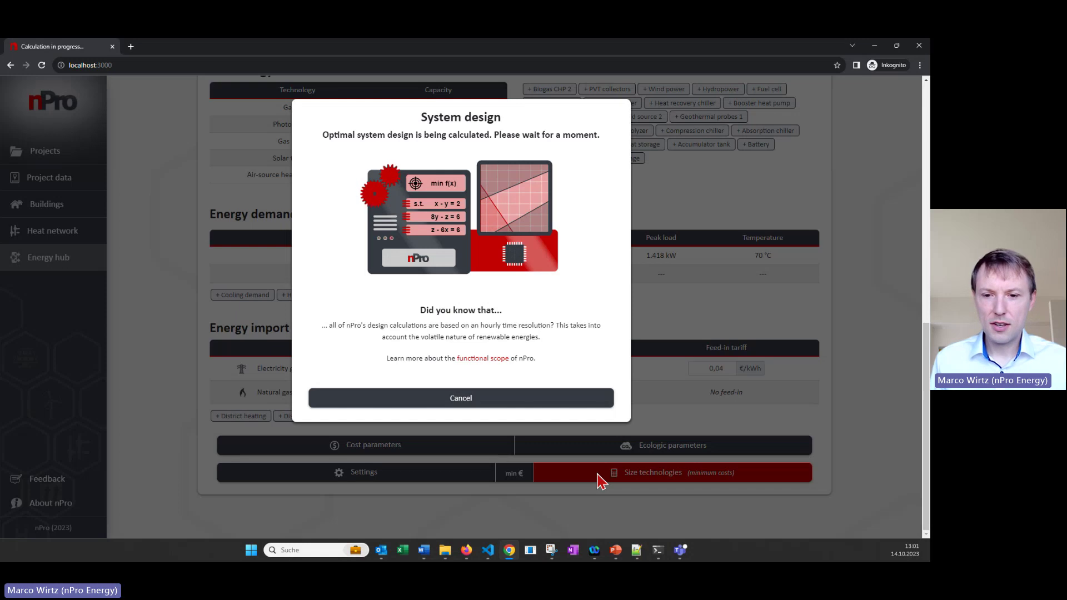
pyautogui.scroll(1, 595, 478)
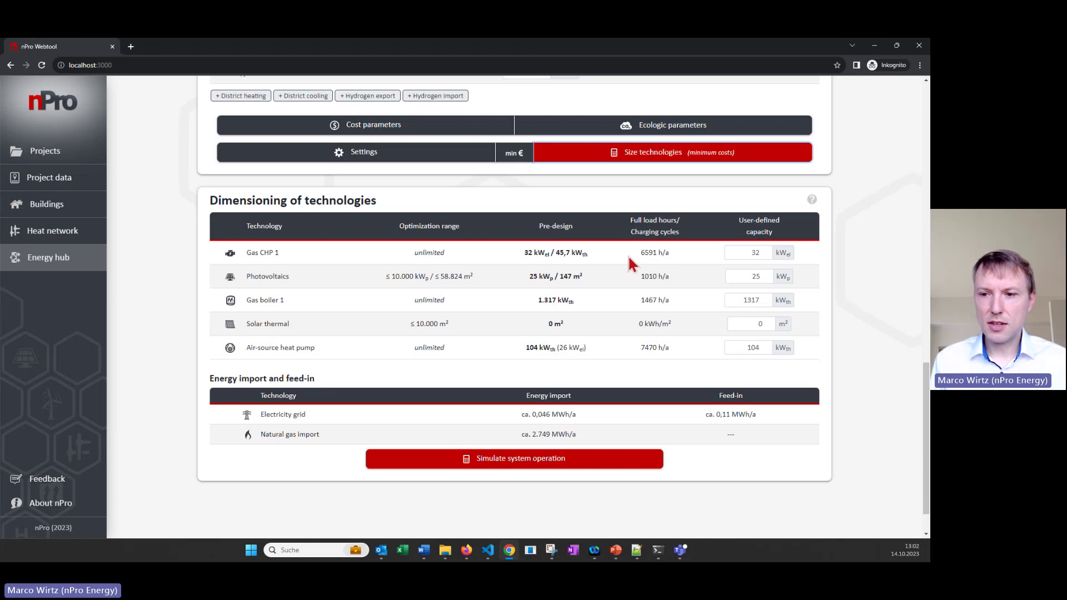
pyautogui.scroll(-1, 614, 324)
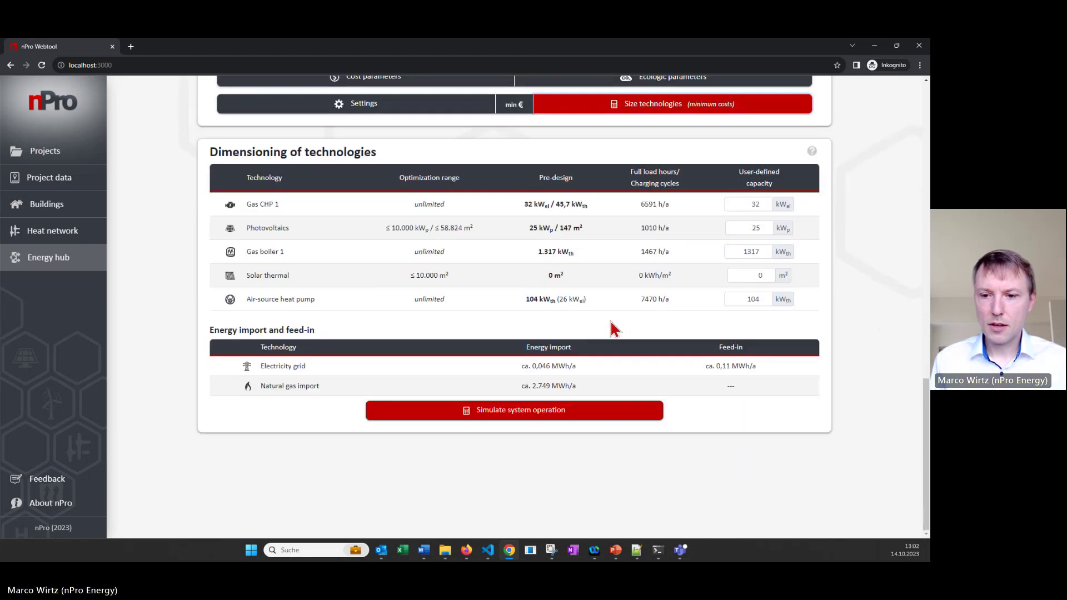